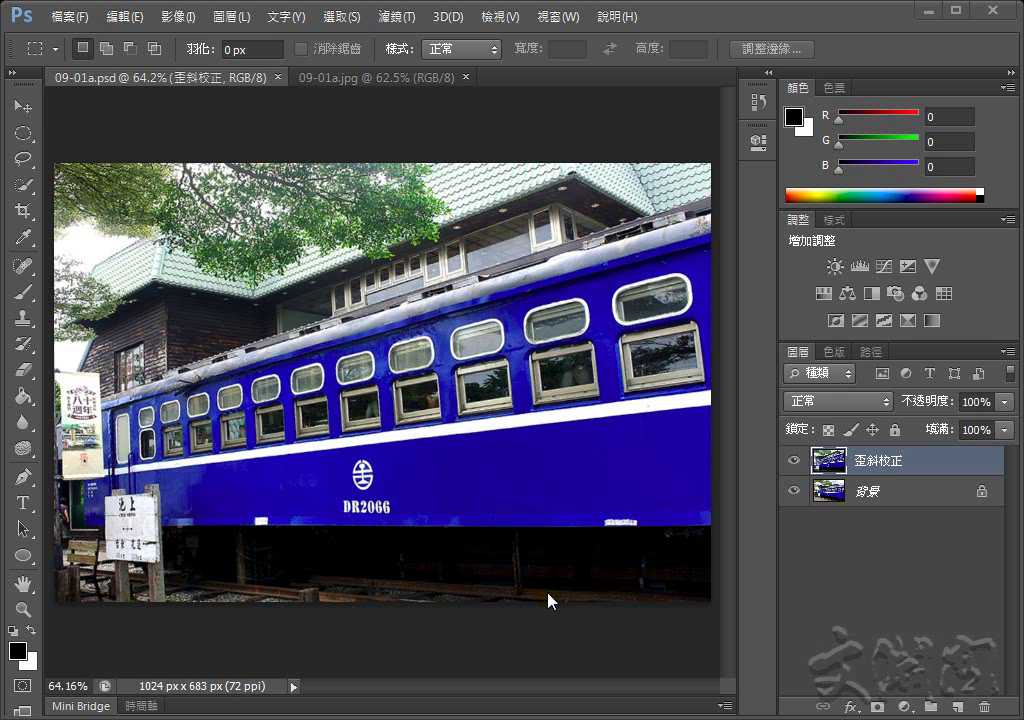
# Step: Switch to the original tilted train photo 09-01a.jpg
pyautogui.click(378, 77)
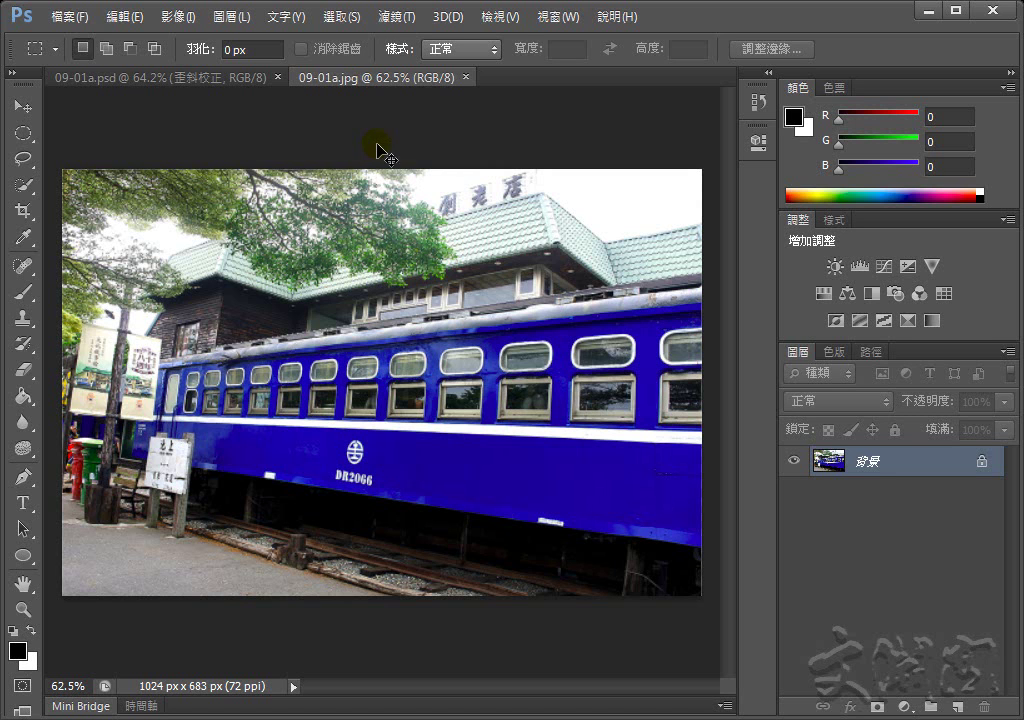
# Step: Duplicate the train photo's background with Ctrl+J and rename the copy layer 歪斜校正
pyautogui.hotkey('ctrl', 'j')
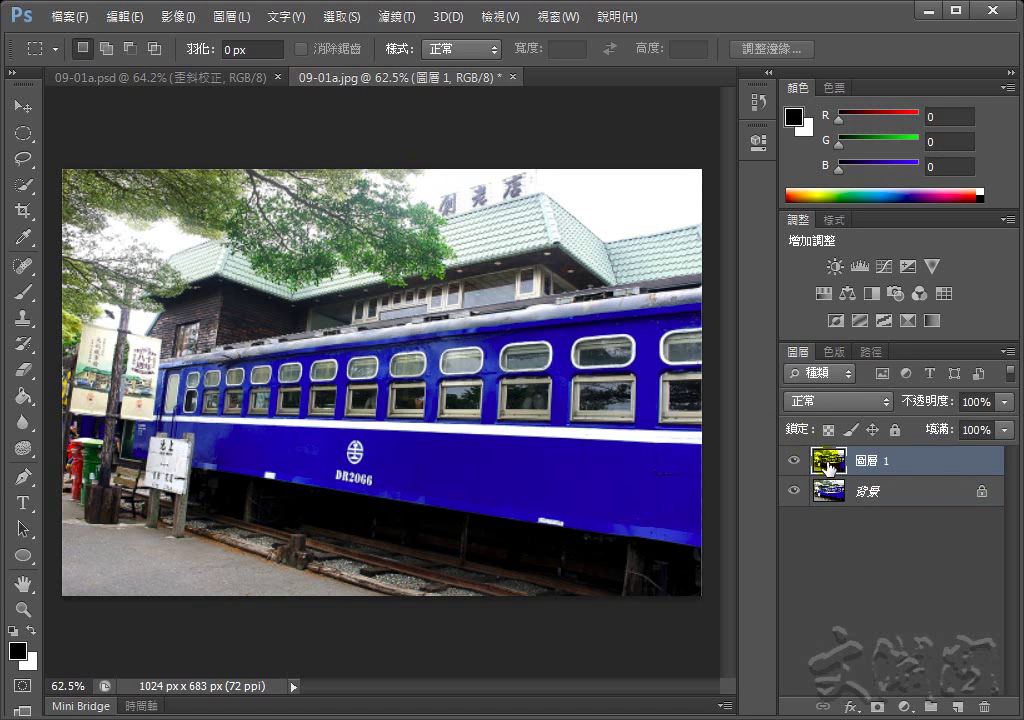
pyautogui.doubleClick(876, 463)
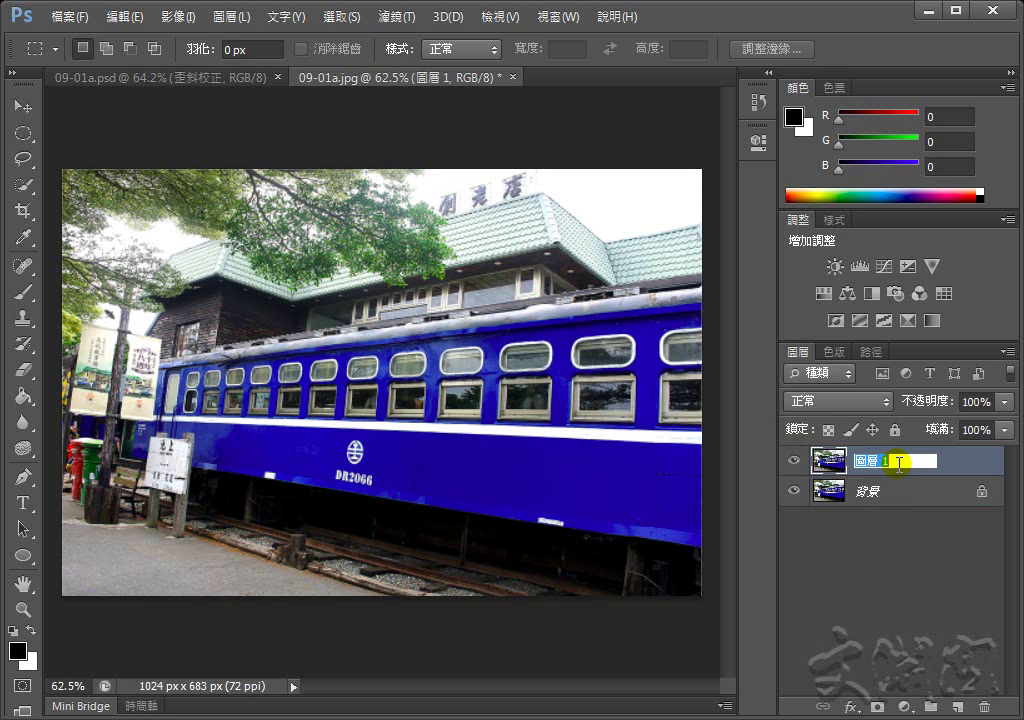
pyautogui.press('BackSpace')
pyautogui.write('mkm')
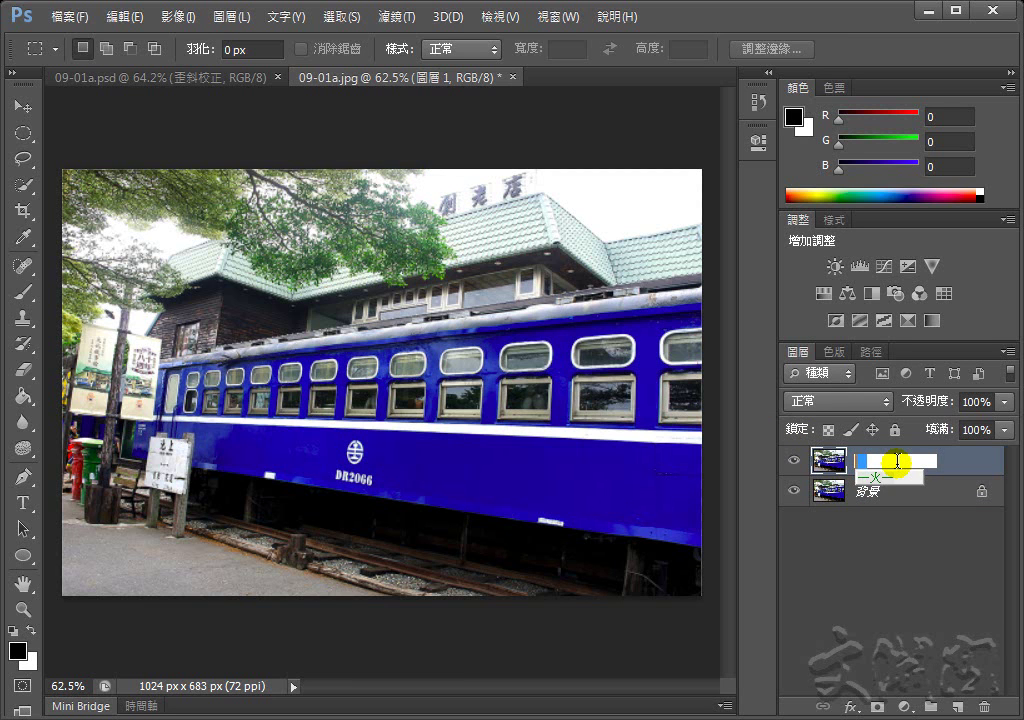
pyautogui.write('ym')
pyautogui.press('space')
pyautogui.write('odyj')
pyautogui.press('space')
pyautogui.write('dyck')
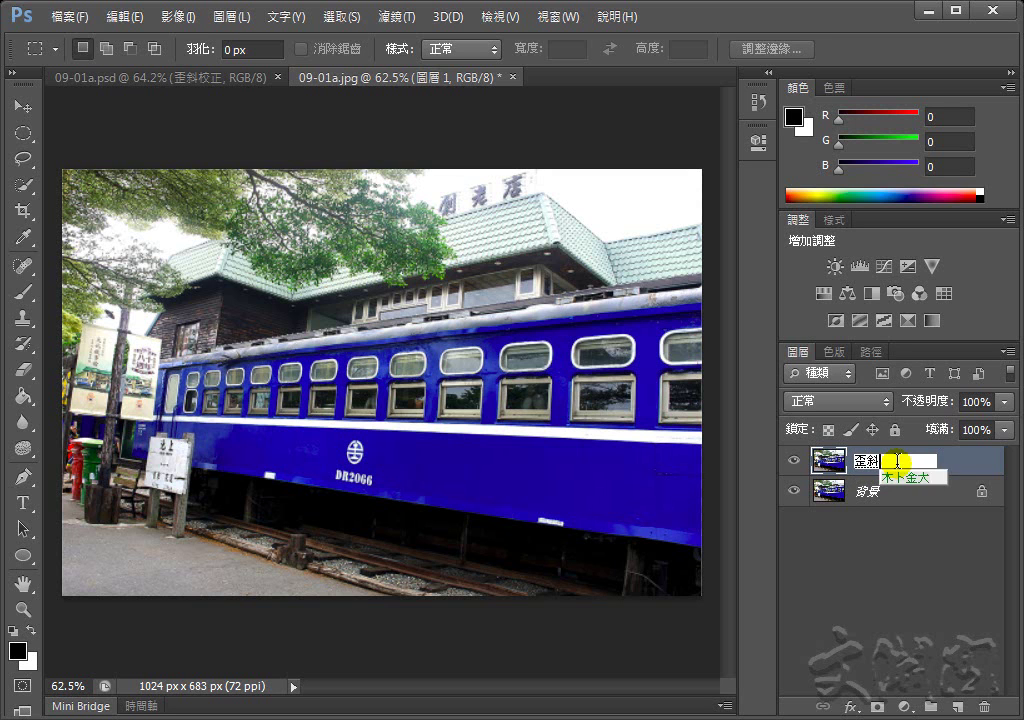
pyautogui.press('space')
pyautogui.write('mylm')
pyautogui.press('space')
pyautogui.press('Return')
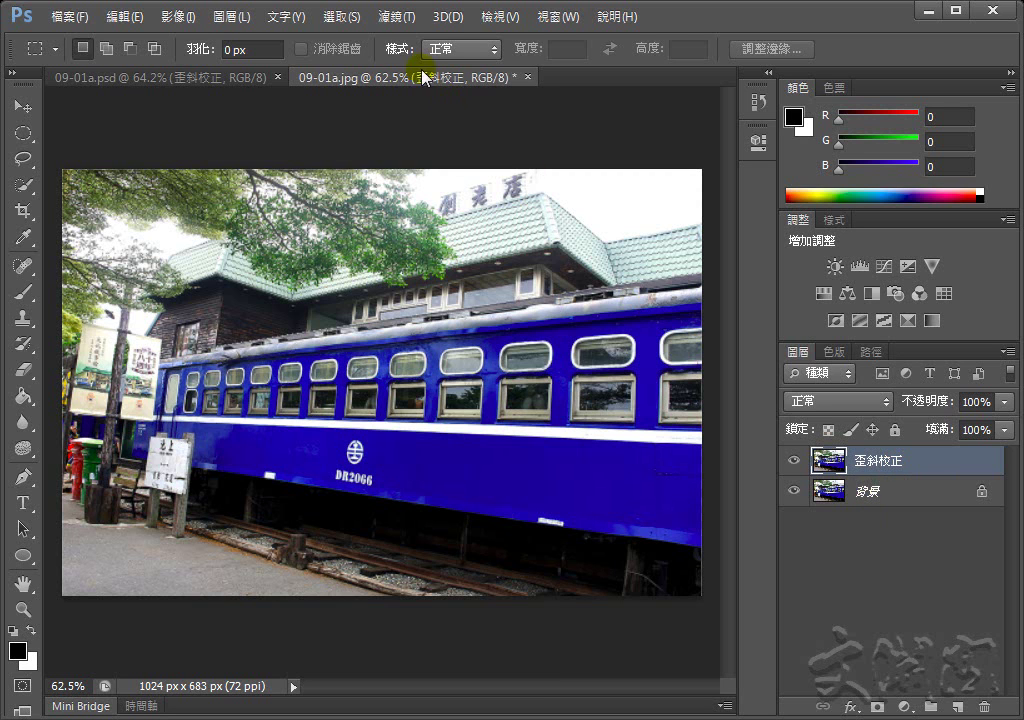
# Step: Open the Lens Correction filter, check its Custom tab, then return to Auto Correction
pyautogui.click(399, 18)
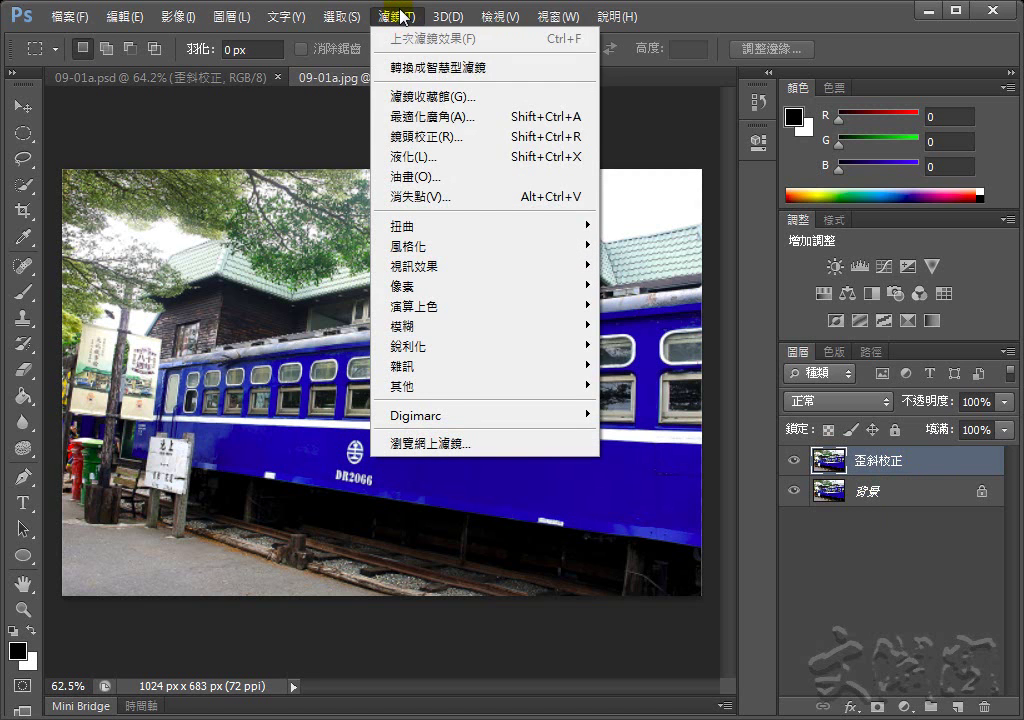
pyautogui.click(452, 143)
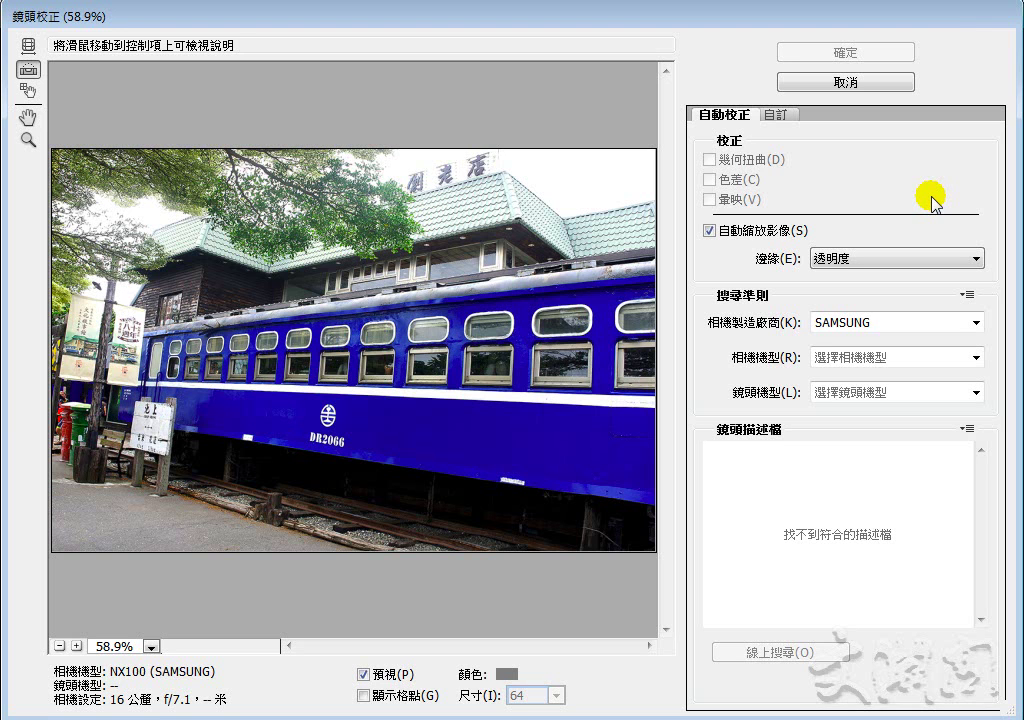
pyautogui.click(789, 115)
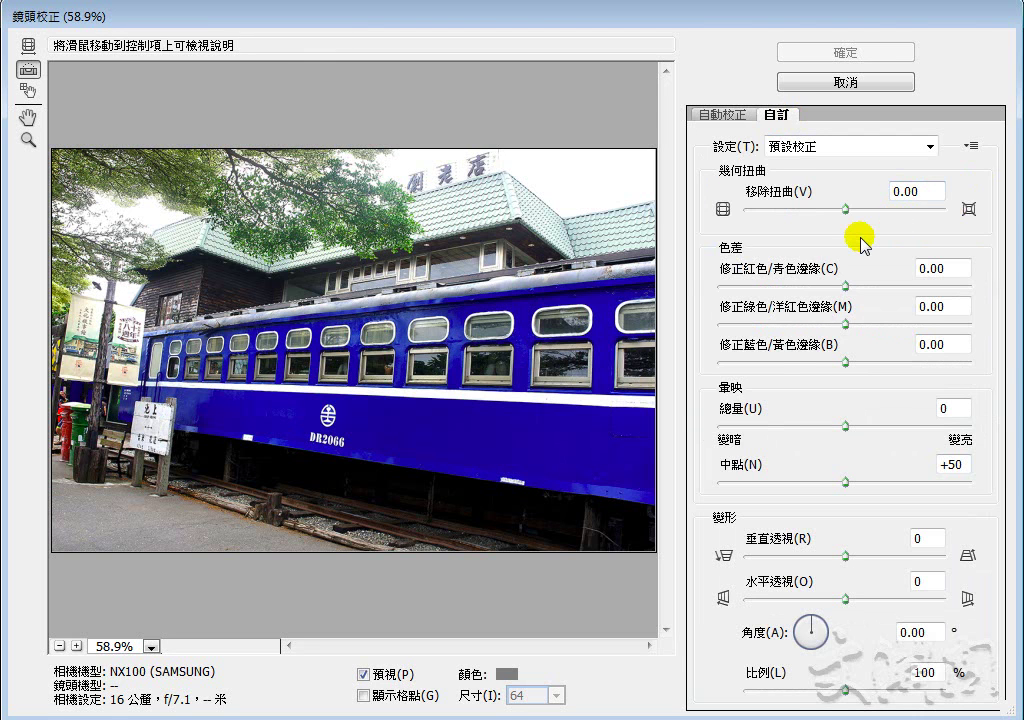
pyautogui.click(722, 114)
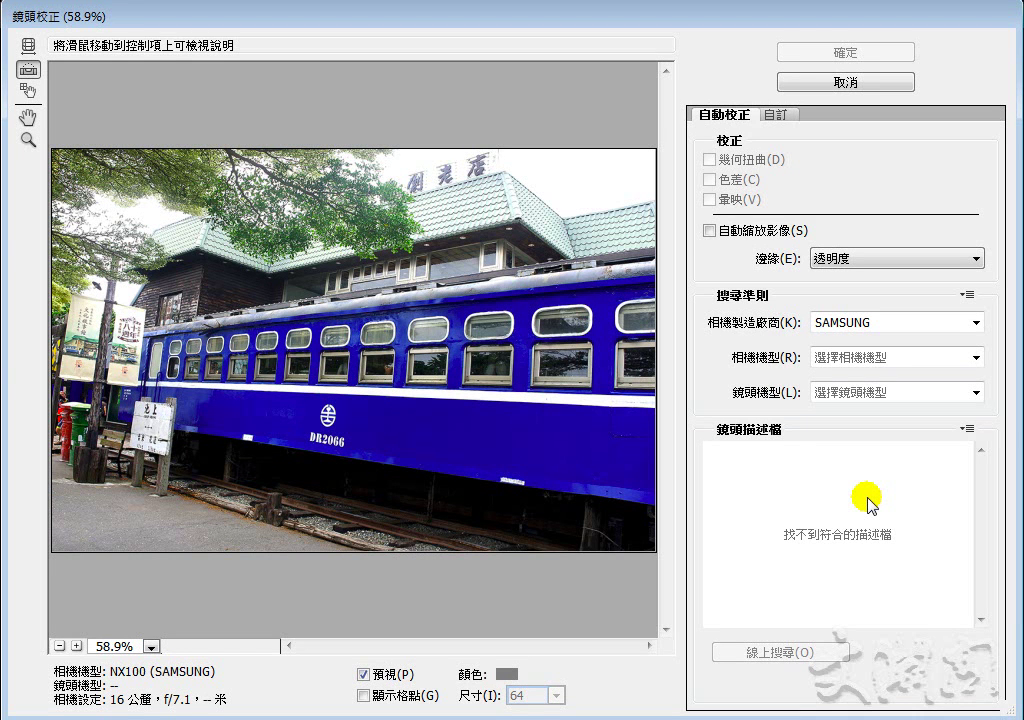
# Step: Enable Auto Scale Image and choose the Samsung NX10 18-55 f/3.5-5.6 OIS lens profile
pyautogui.click(712, 232)
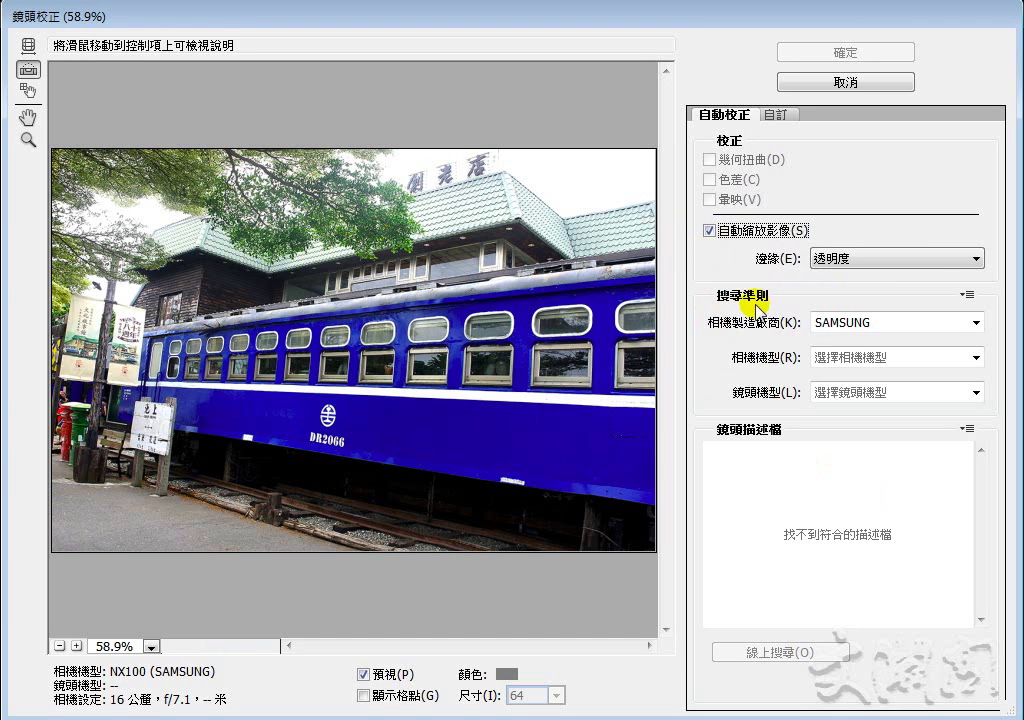
pyautogui.click(969, 357)
pyautogui.click(850, 441)
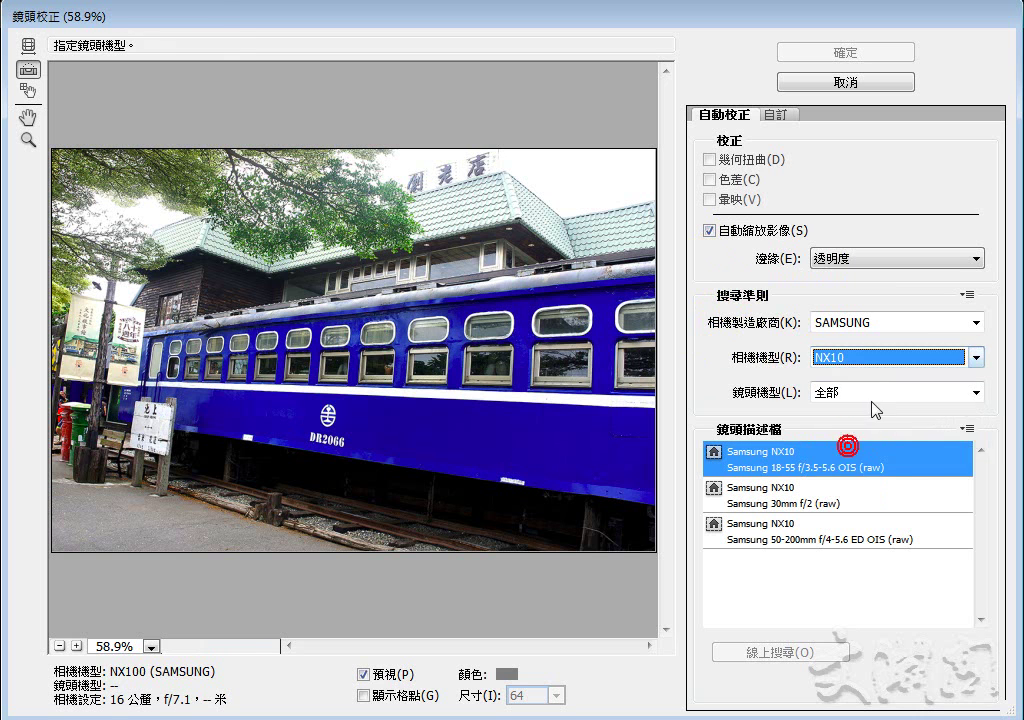
pyautogui.click(875, 392)
pyautogui.click(900, 460)
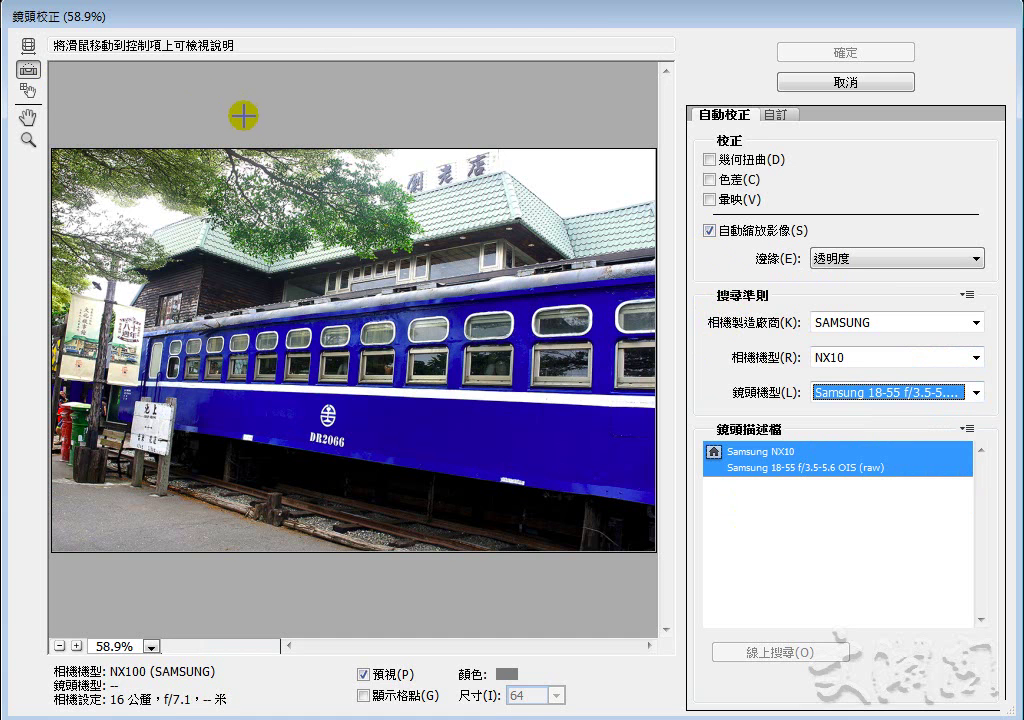
pyautogui.click(27, 69)
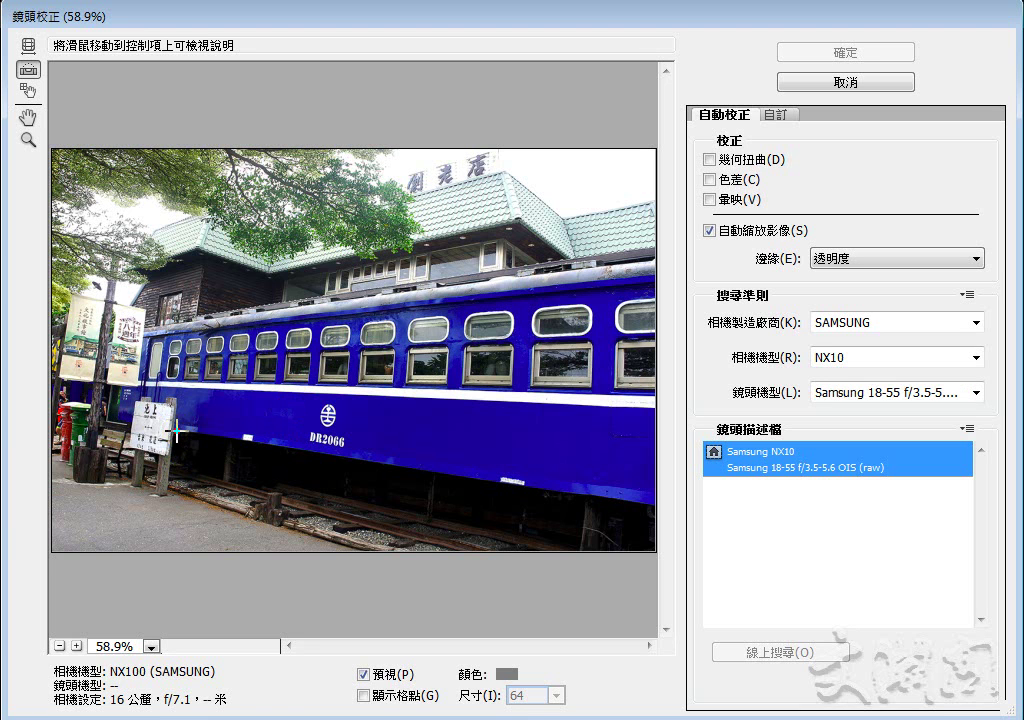
# Step: Draw a straighten line along the train's bottom edge, from the sign rightward
pyautogui.moveTo(176, 431)
pyautogui.mouseDown()
pyautogui.moveTo(623, 512)
pyautogui.moveTo(660, 505)
pyautogui.mouseUp()
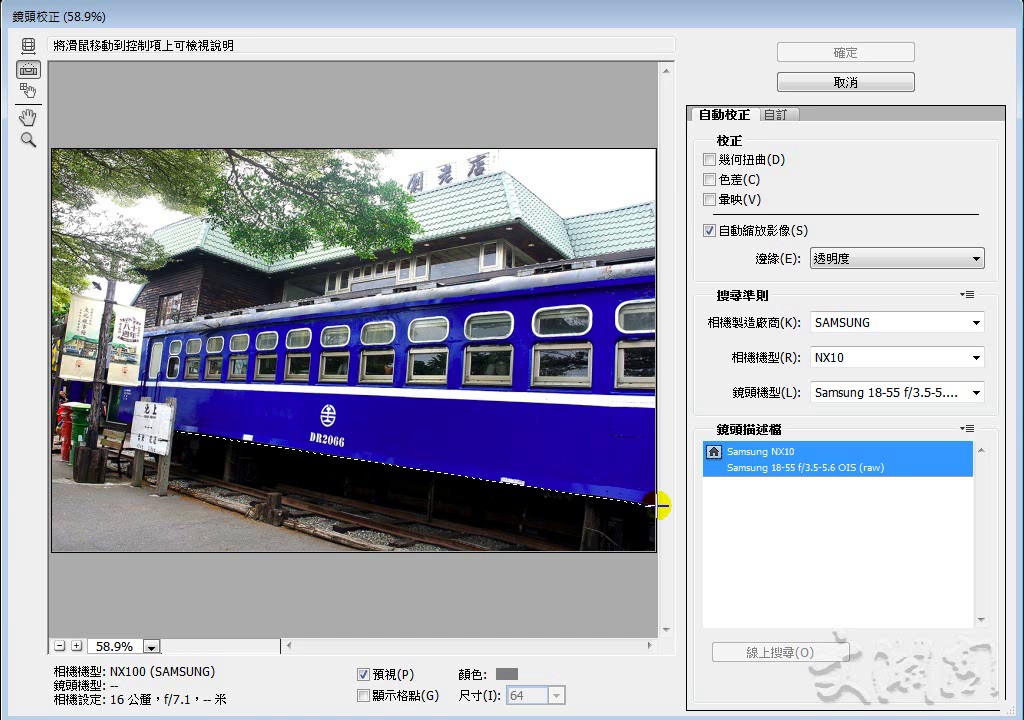
pyautogui.moveTo(660, 505); pyautogui.dragTo(661, 508)
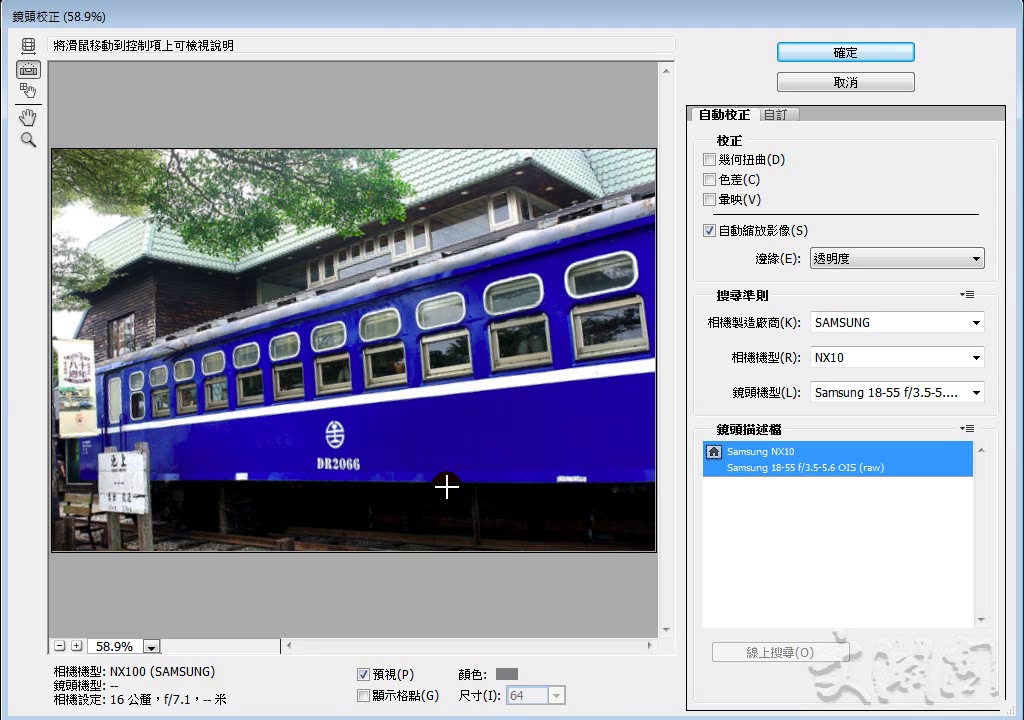
# Step: Confirm the 351.06° rotation angle in Custom settings and apply the Lens Correction
pyautogui.click(776, 117)
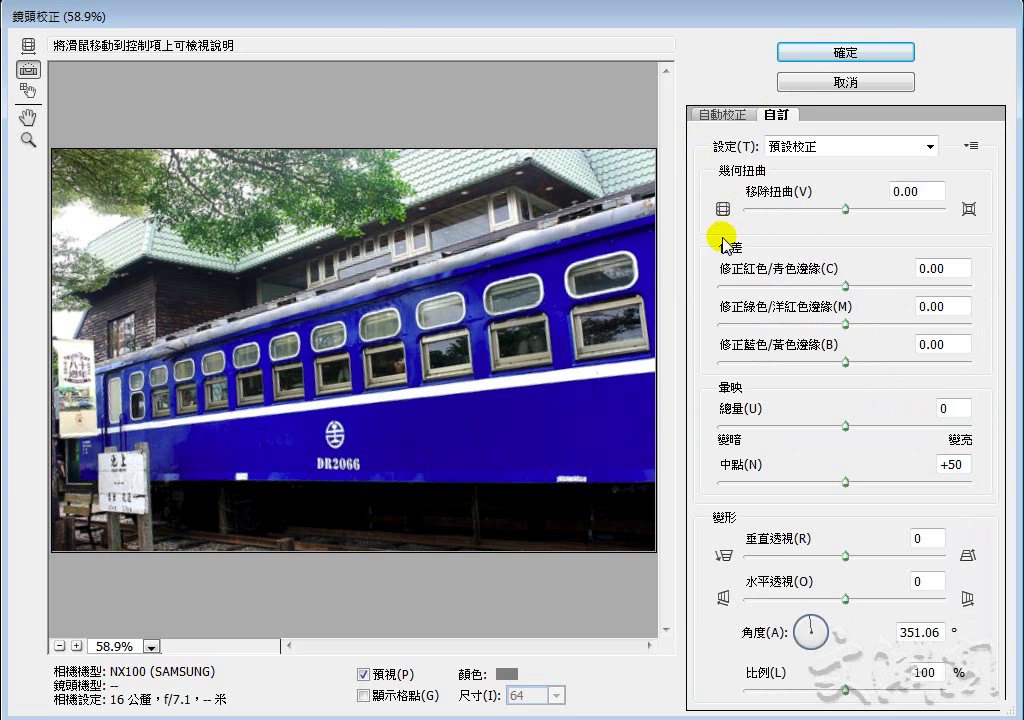
pyautogui.click(890, 47)
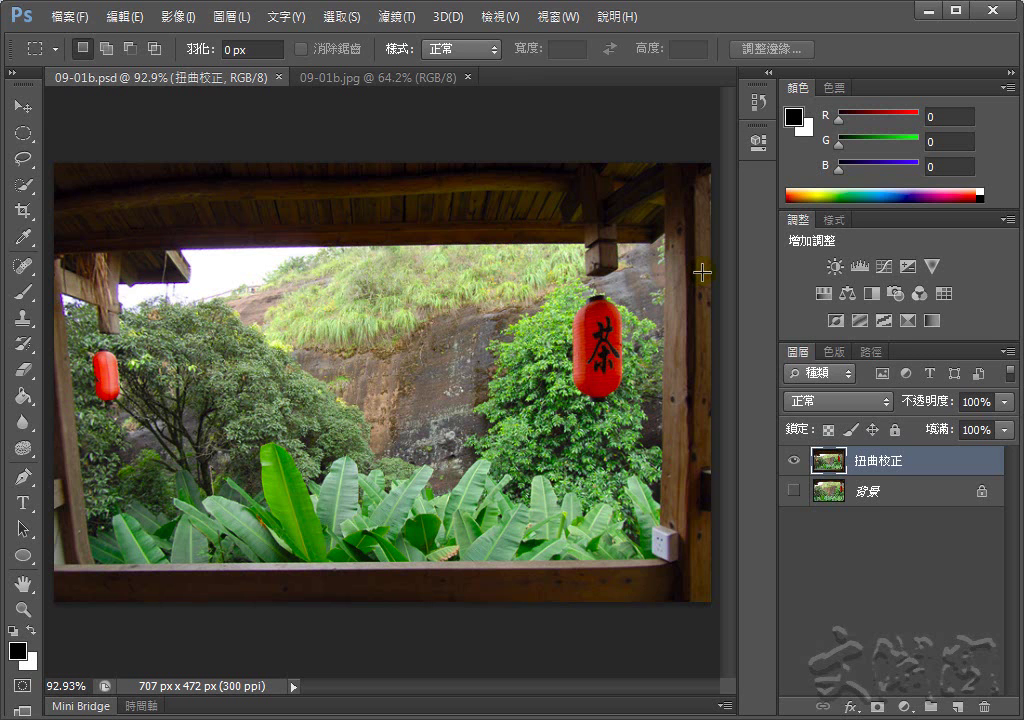
# Step: Switch to 09-01b.jpg and duplicate its background as a layer named 扭曲校正
pyautogui.click(355, 82)
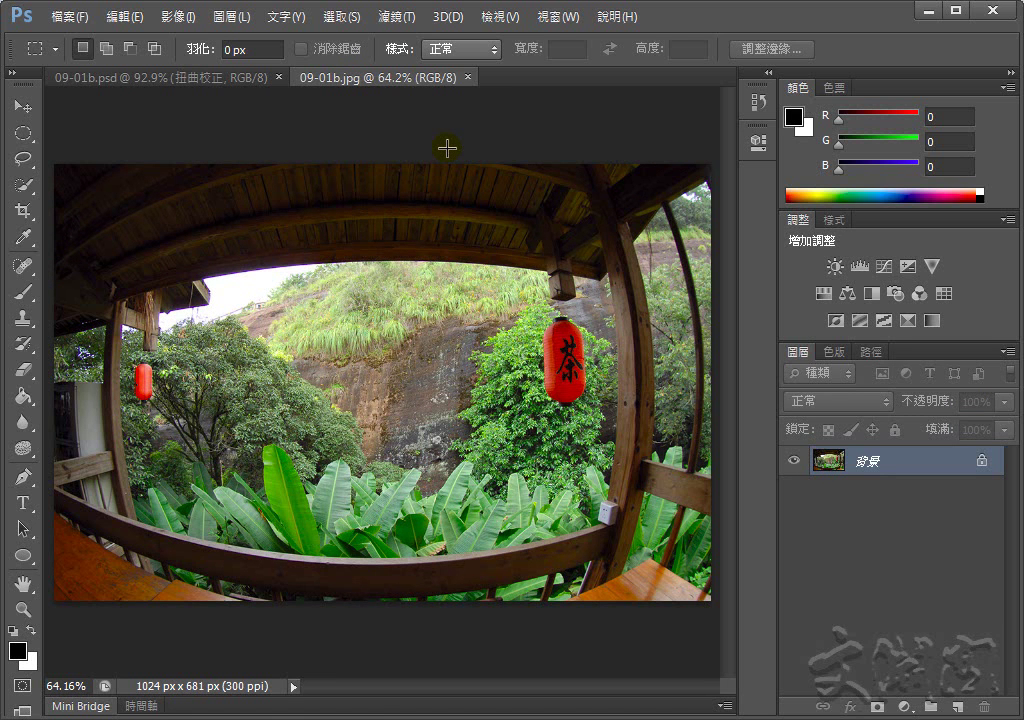
pyautogui.hotkey('ctrl', 'j')
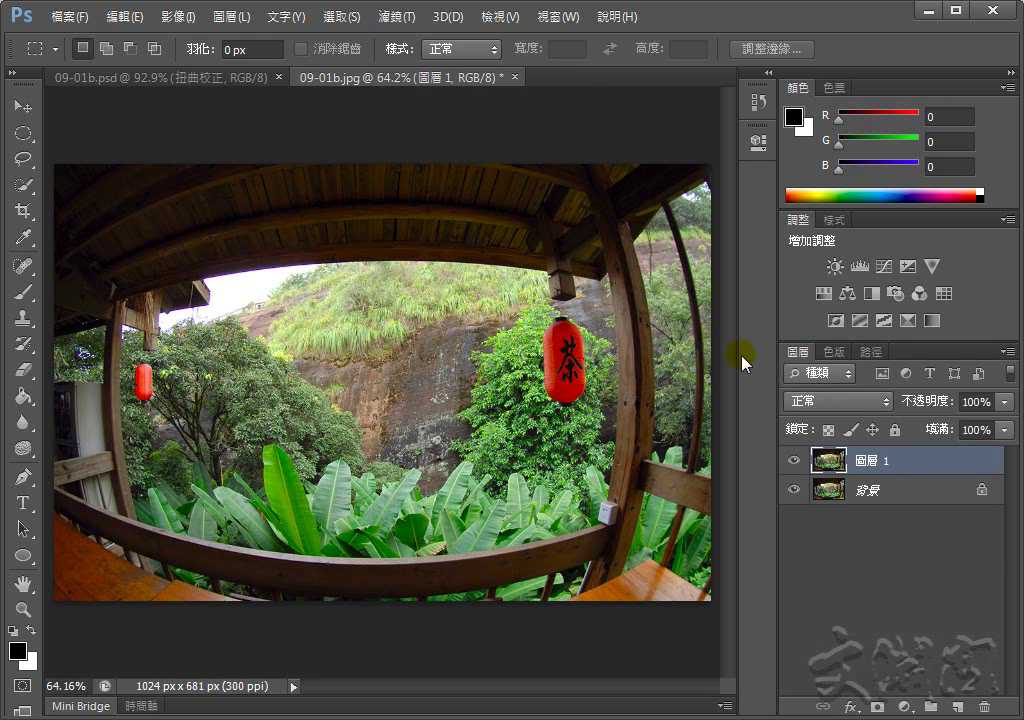
pyautogui.doubleClick(879, 461)
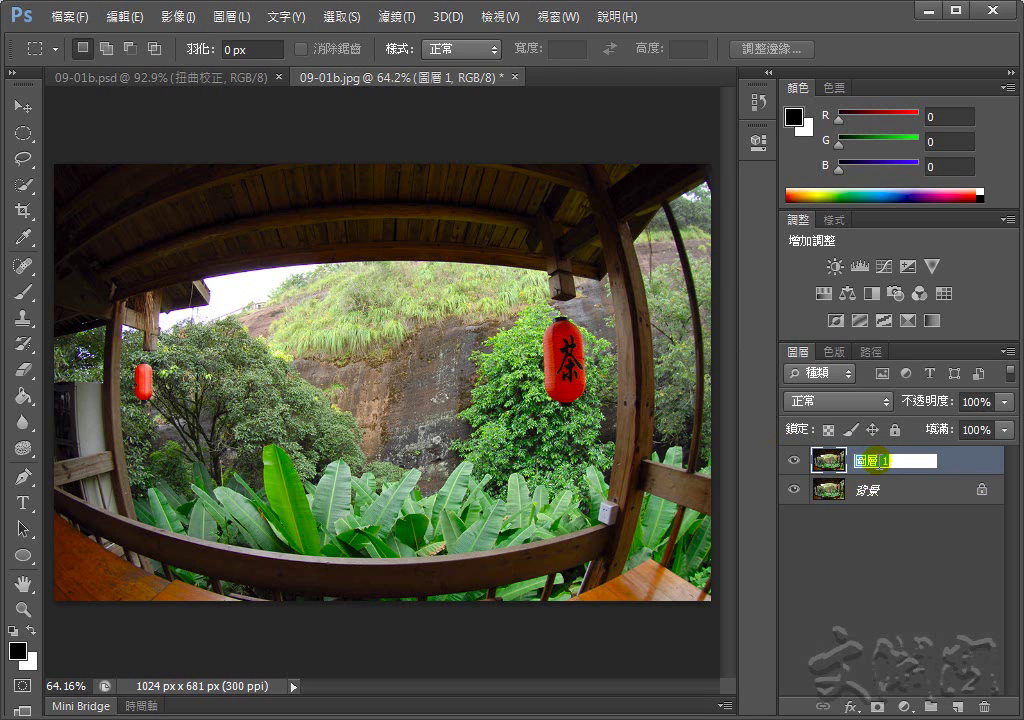
pyautogui.write('qng扭曲校正')
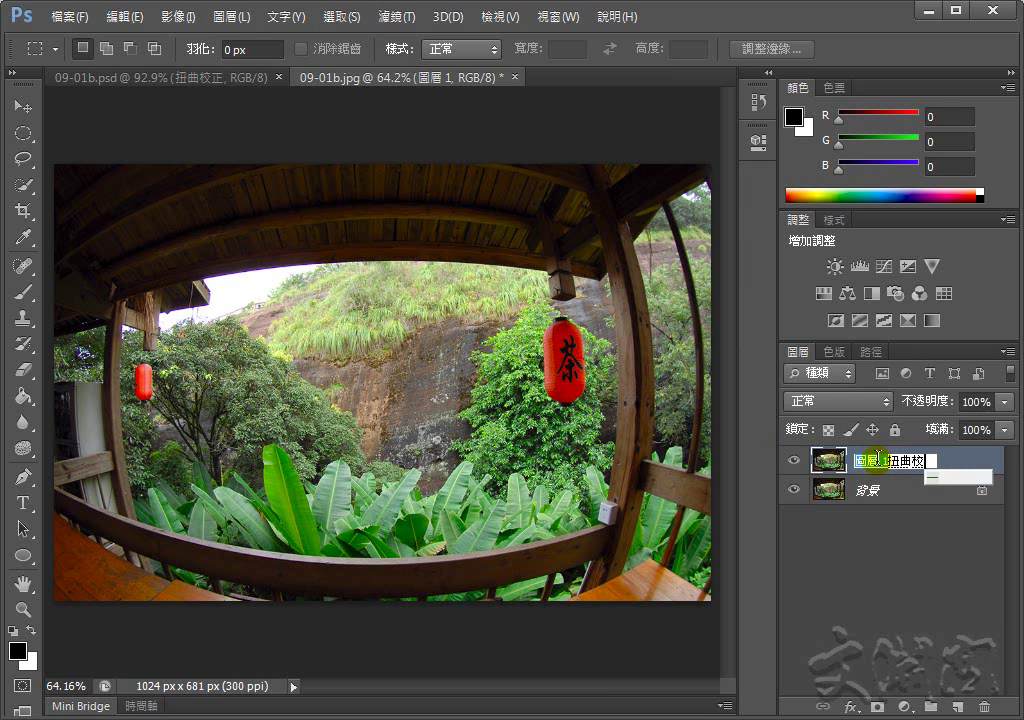
pyautogui.press('Return')
pyautogui.press('Return')
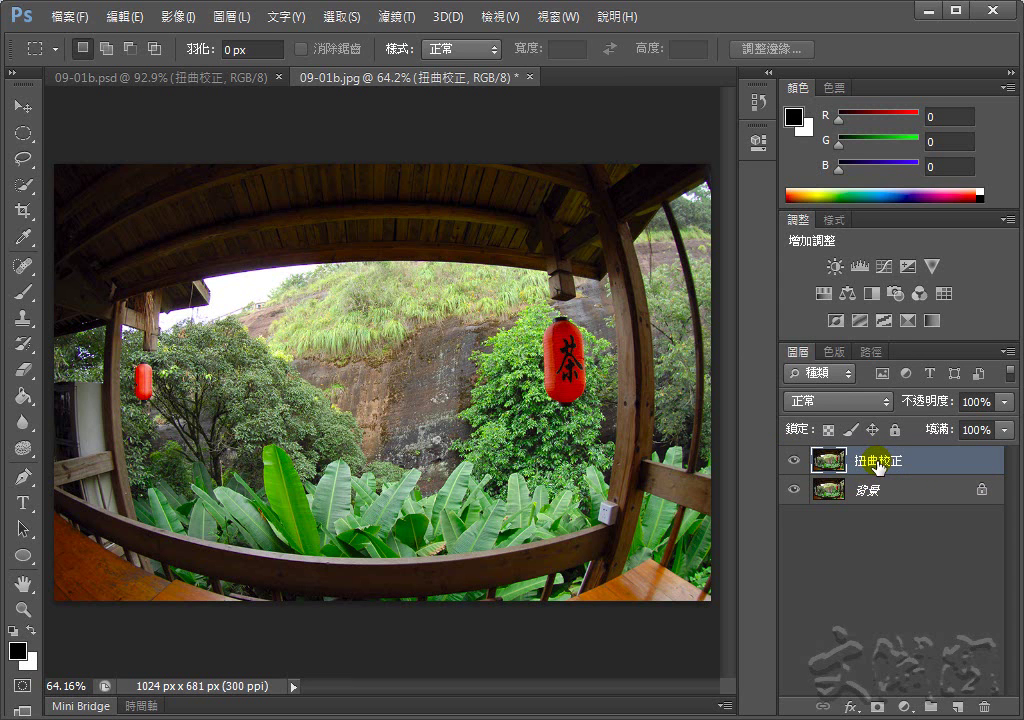
# Step: Open the Adaptive Wide Angle filter, leaving the Correction type on Auto
pyautogui.click(396, 17)
pyautogui.click(445, 112)
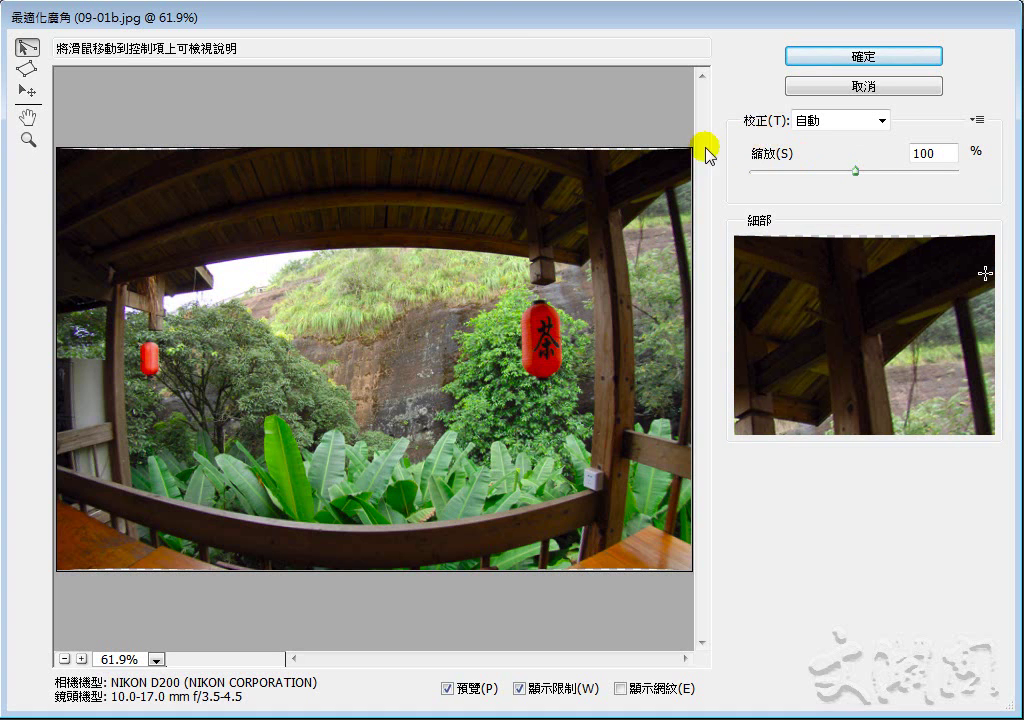
pyautogui.click(884, 122)
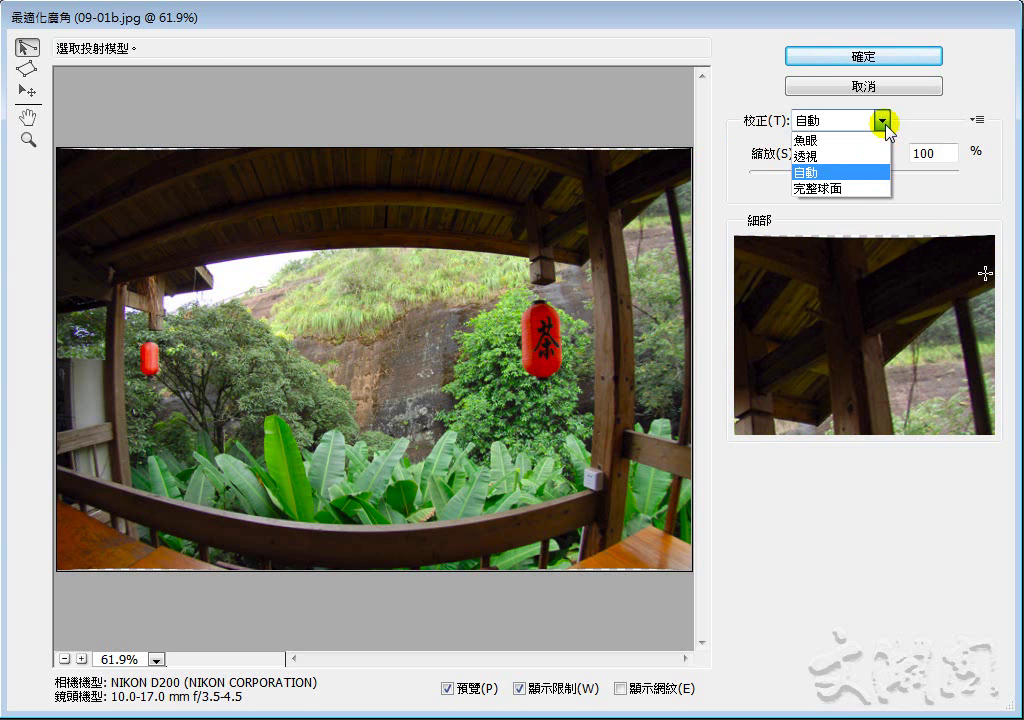
pyautogui.click(884, 122)
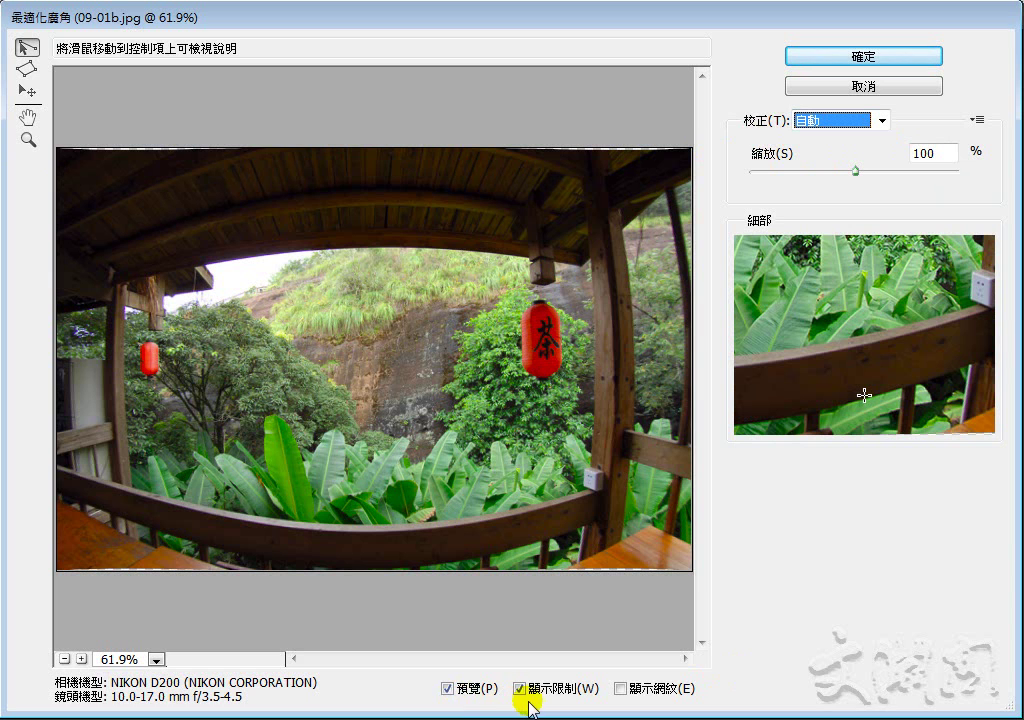
pyautogui.click(621, 688)
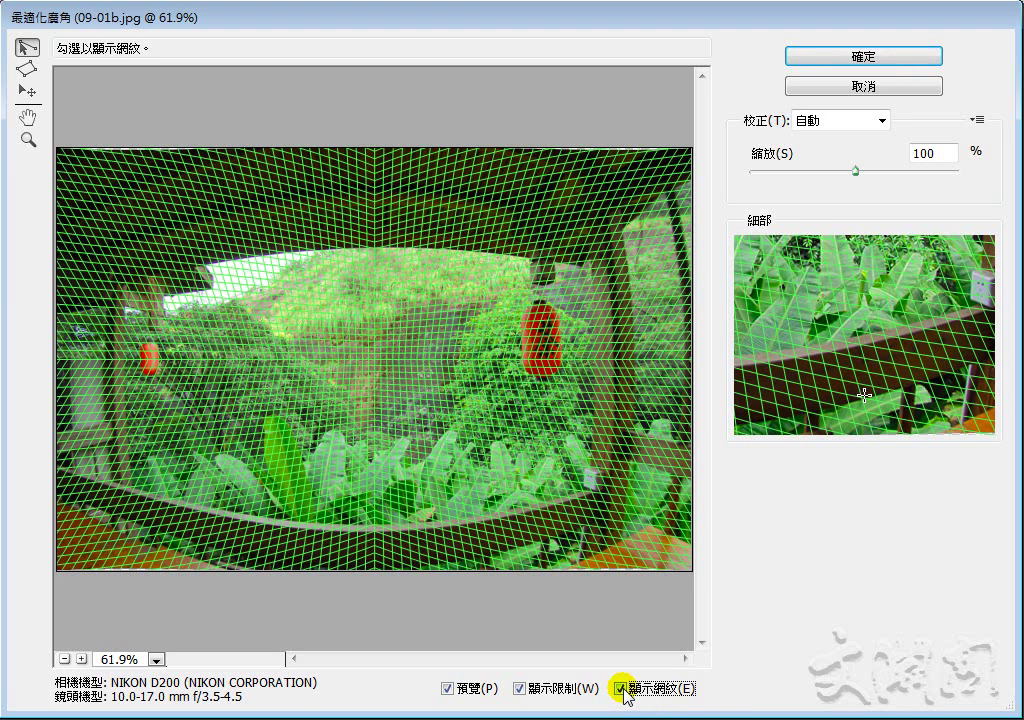
pyautogui.click(621, 688)
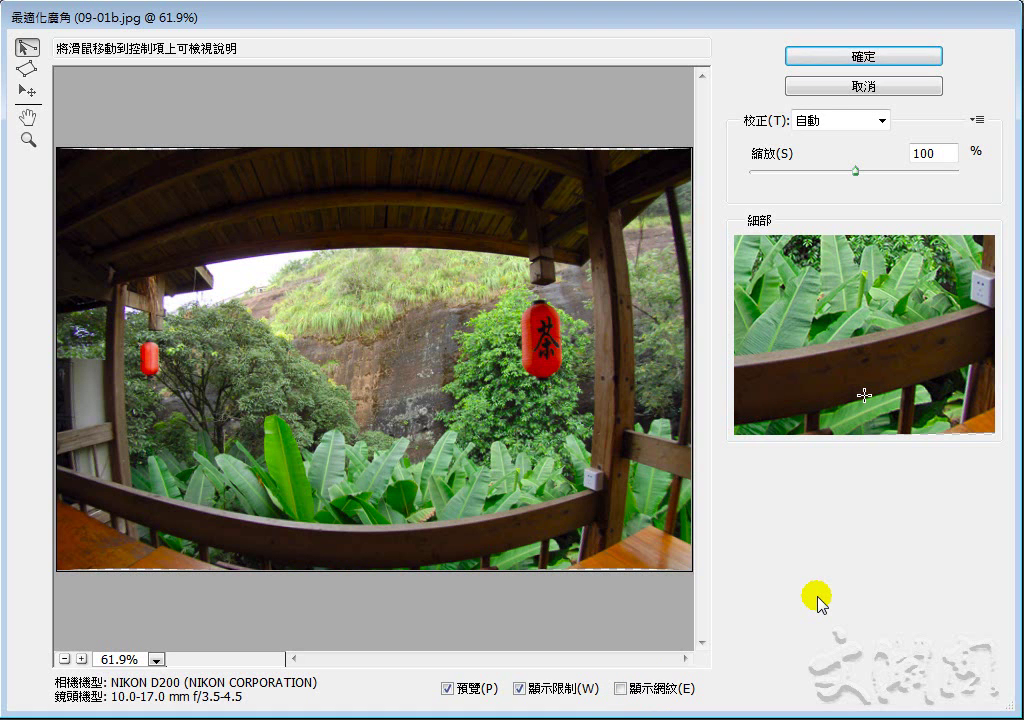
# Step: Set the correction type to Fisheye and start a constraint at the left post's top
pyautogui.scroll(1, 518, 194)
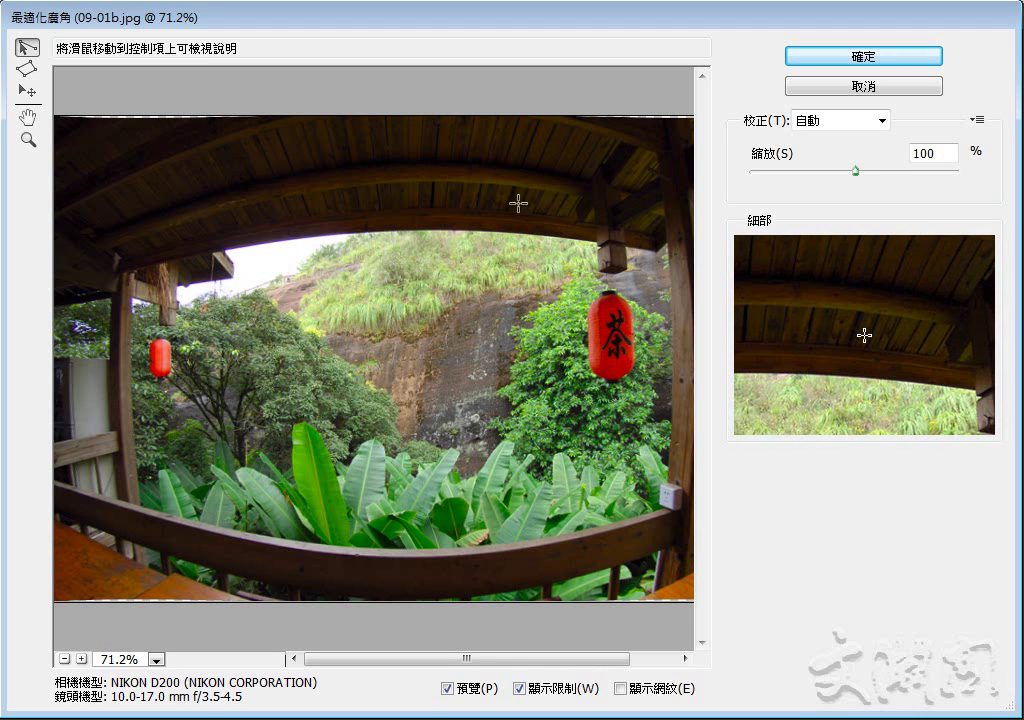
pyautogui.click(880, 120)
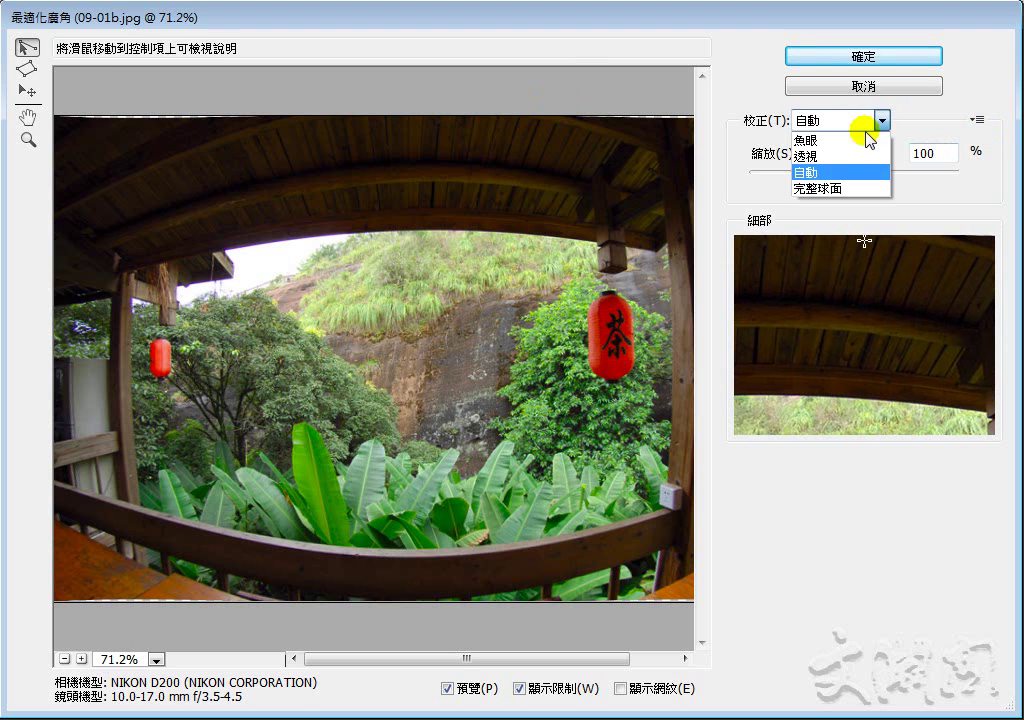
pyautogui.click(815, 140)
pyautogui.click(880, 120)
pyautogui.click(779, 205)
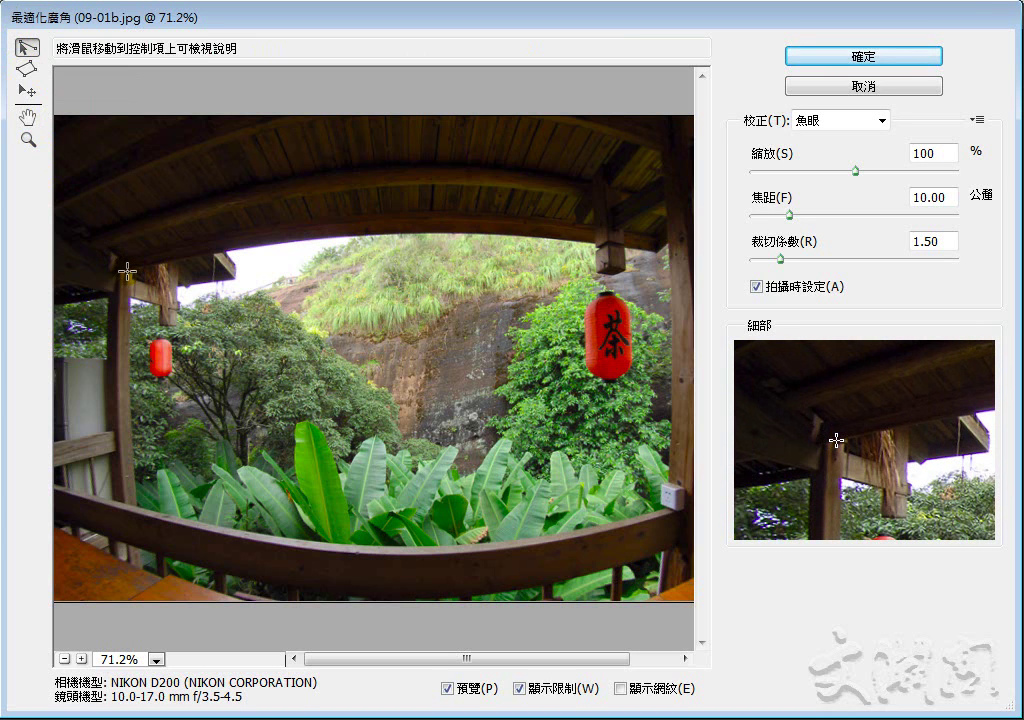
pyautogui.click(127, 271)
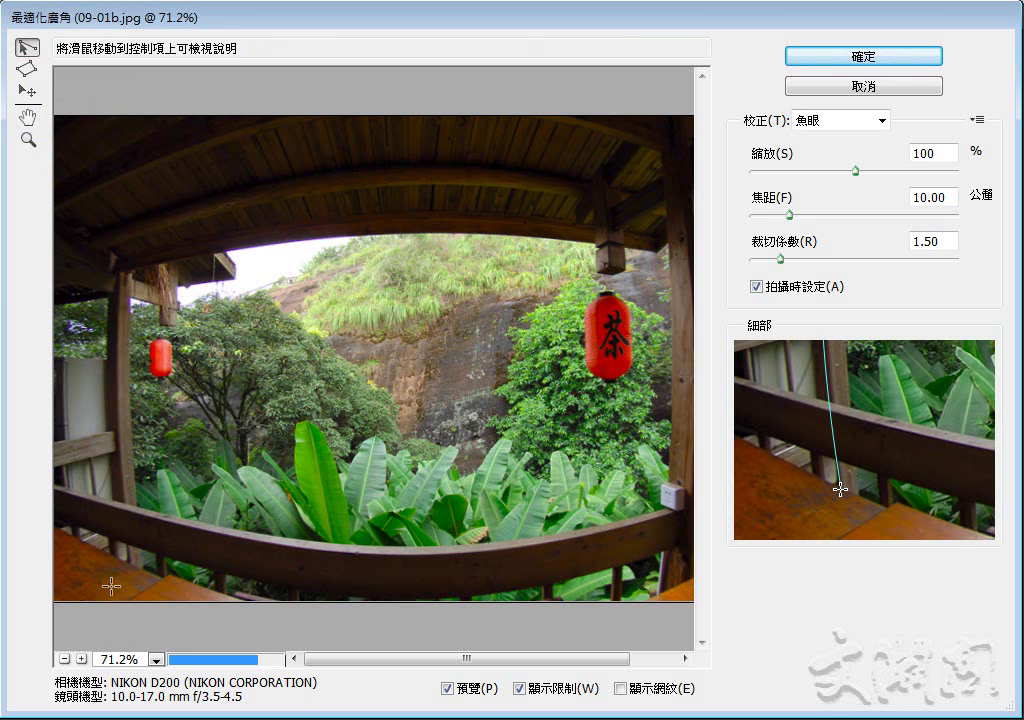
# Step: Draw constraint lines along the left post, roof beam, railing and right post
pyautogui.click(92, 598)
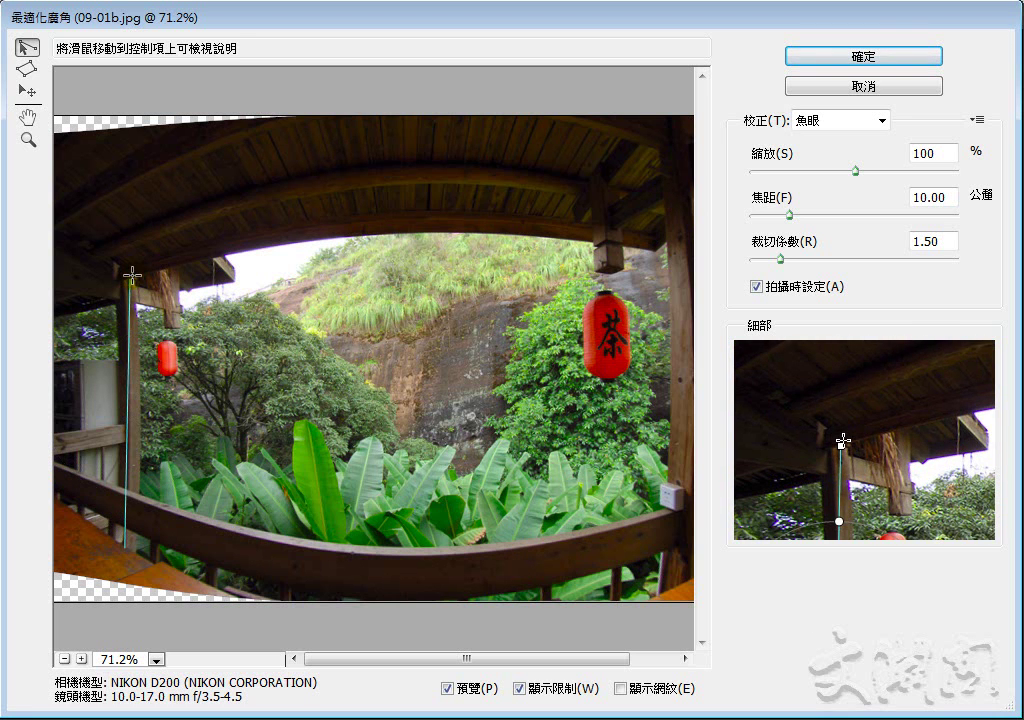
pyautogui.click(136, 271)
pyautogui.click(651, 255)
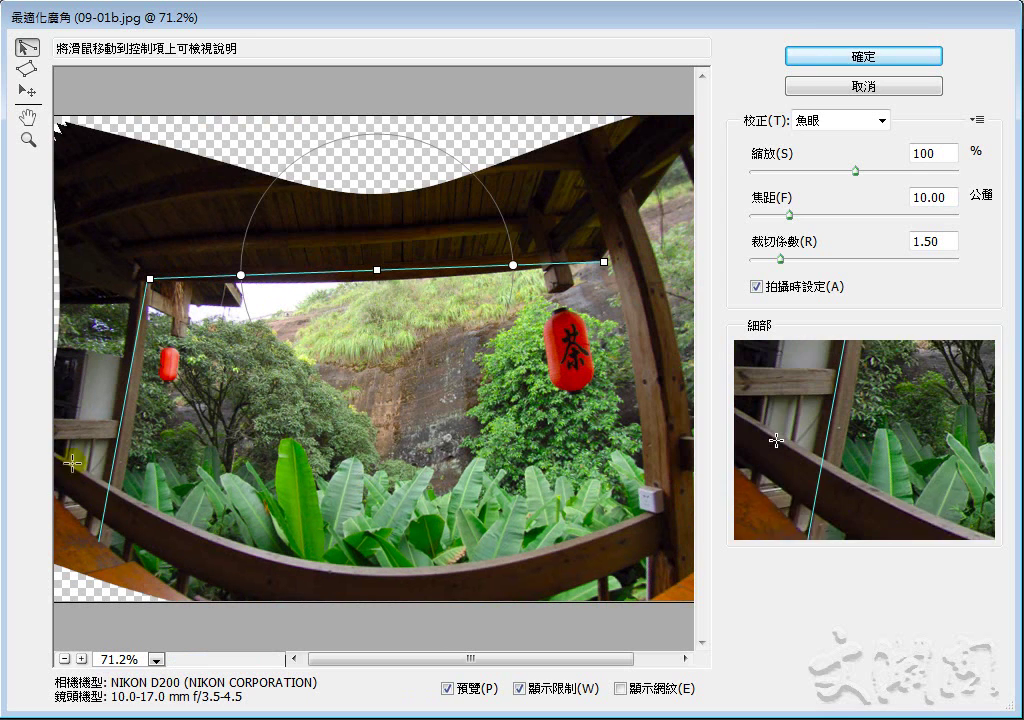
pyautogui.click(59, 455)
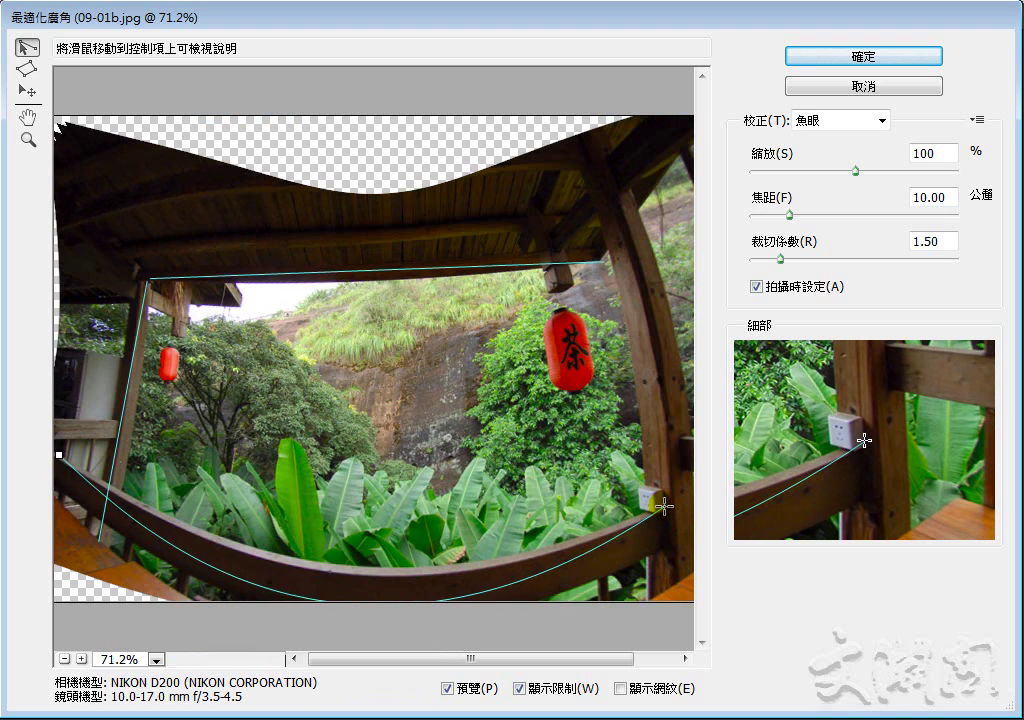
pyautogui.click(663, 507)
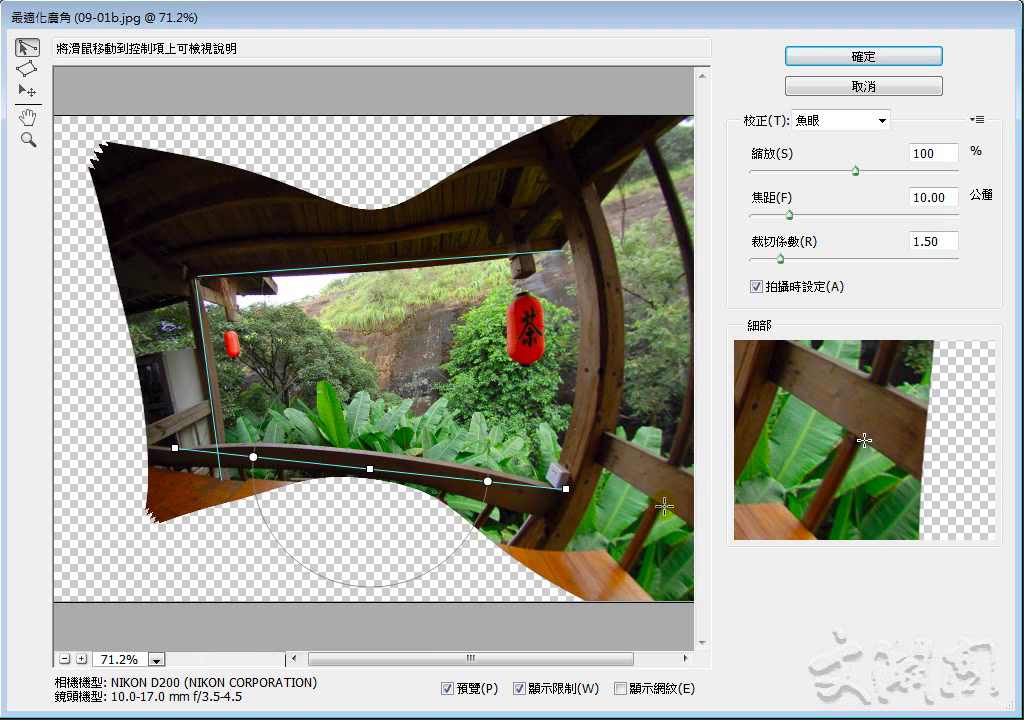
pyautogui.click(558, 137)
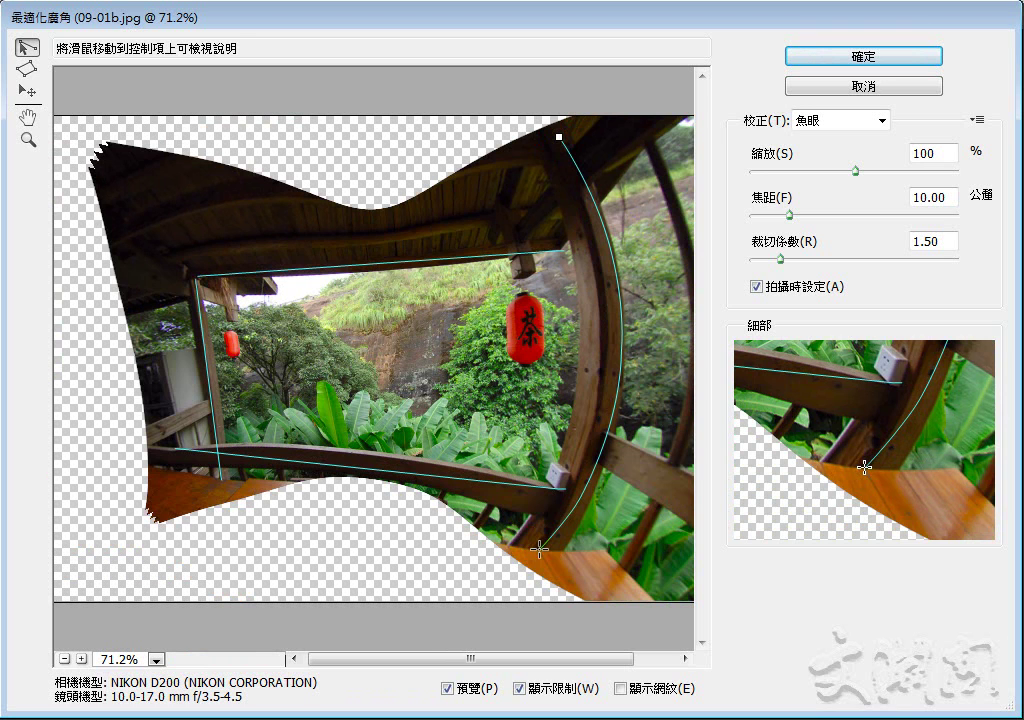
pyautogui.click(539, 549)
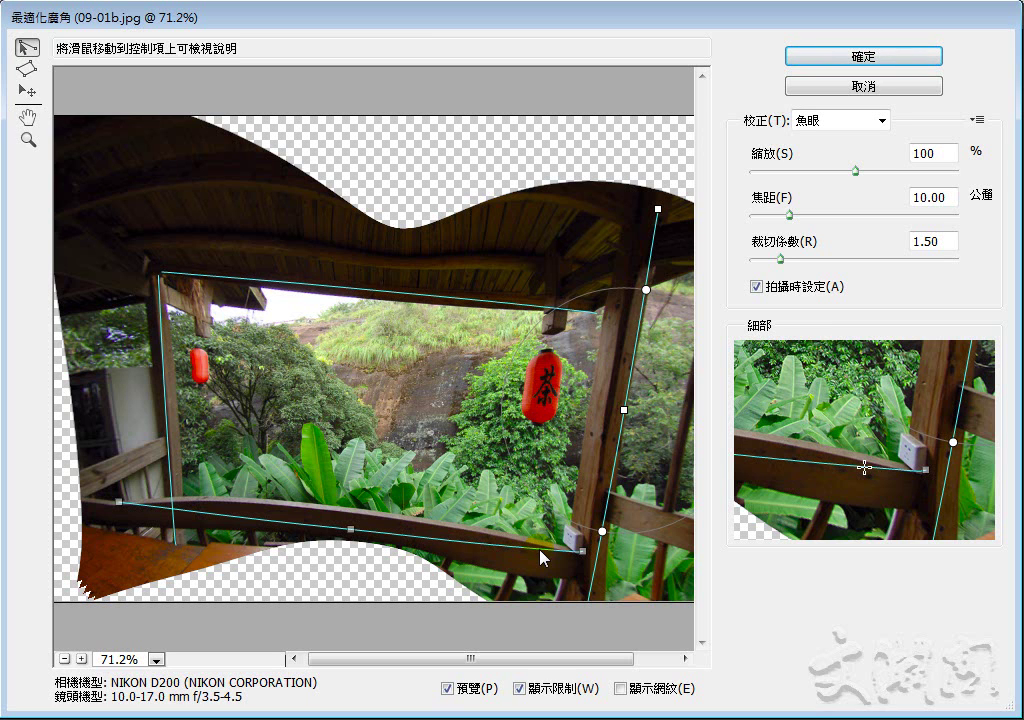
# Step: Rotate the railing constraint until the railing is horizontal, with focal length 11.34 mm
pyautogui.click(354, 548)
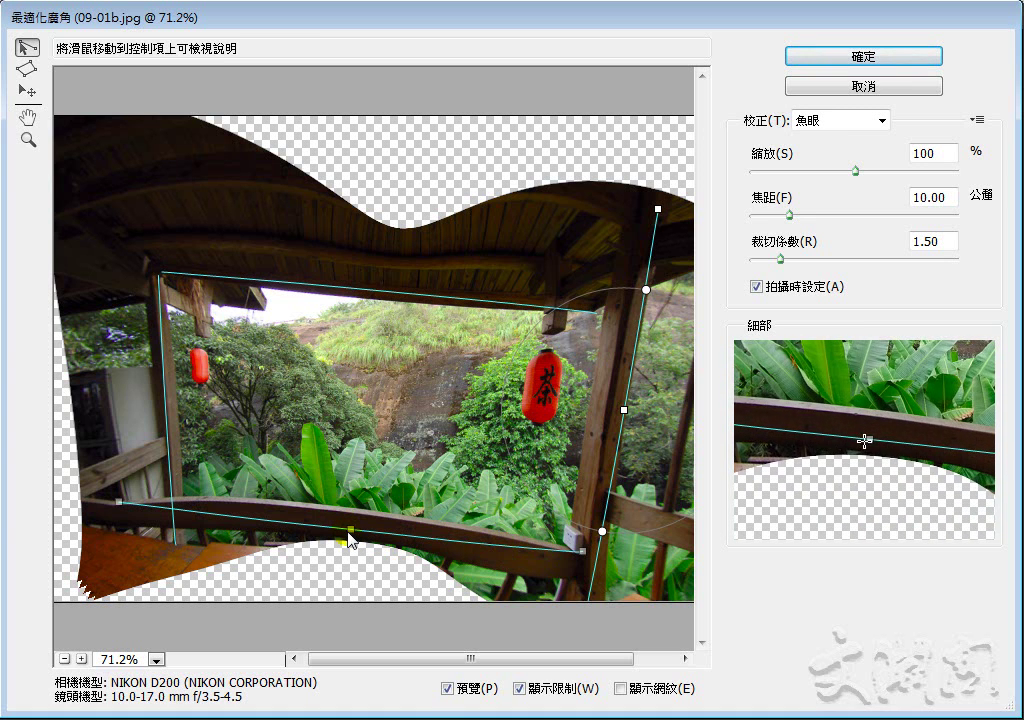
pyautogui.click(385, 521)
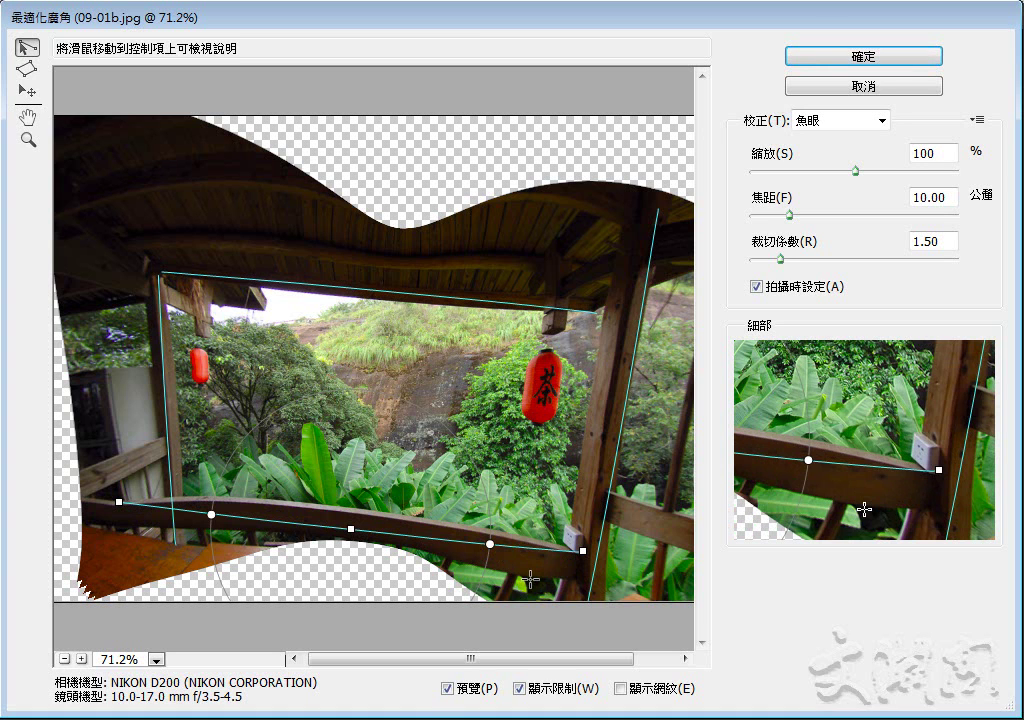
pyautogui.click(381, 578)
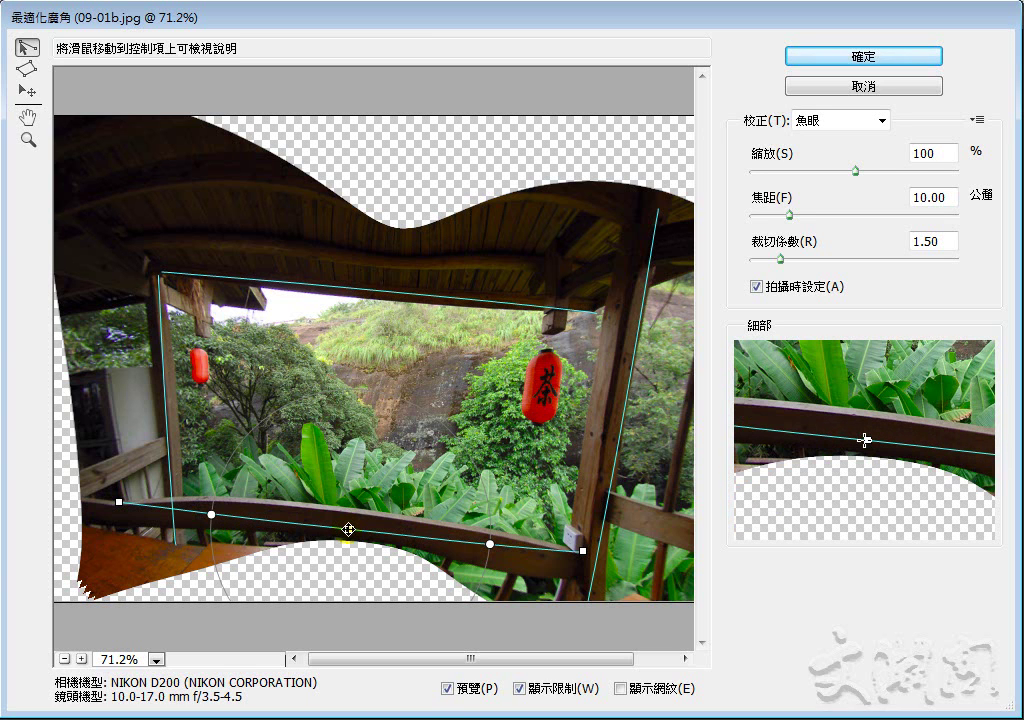
pyautogui.moveTo(348, 529); pyautogui.dragTo(355, 512)
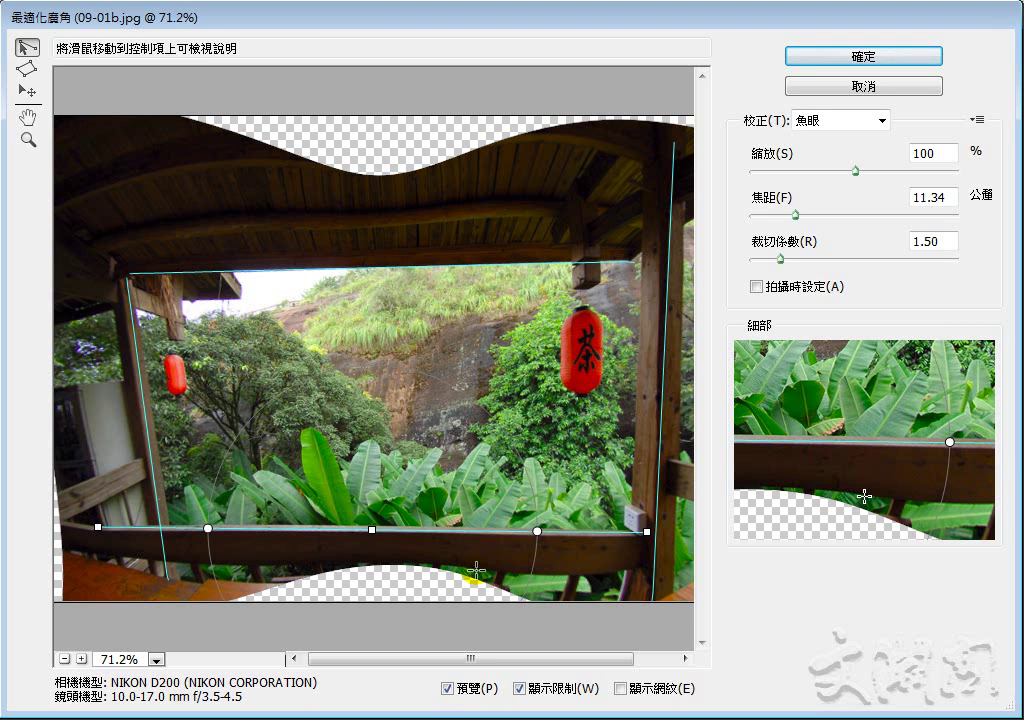
# Step: Extend the railing constraint's left end outward and apply Adaptive Wide Angle at 11.29 mm
pyautogui.moveTo(97, 526); pyautogui.dragTo(74, 521)
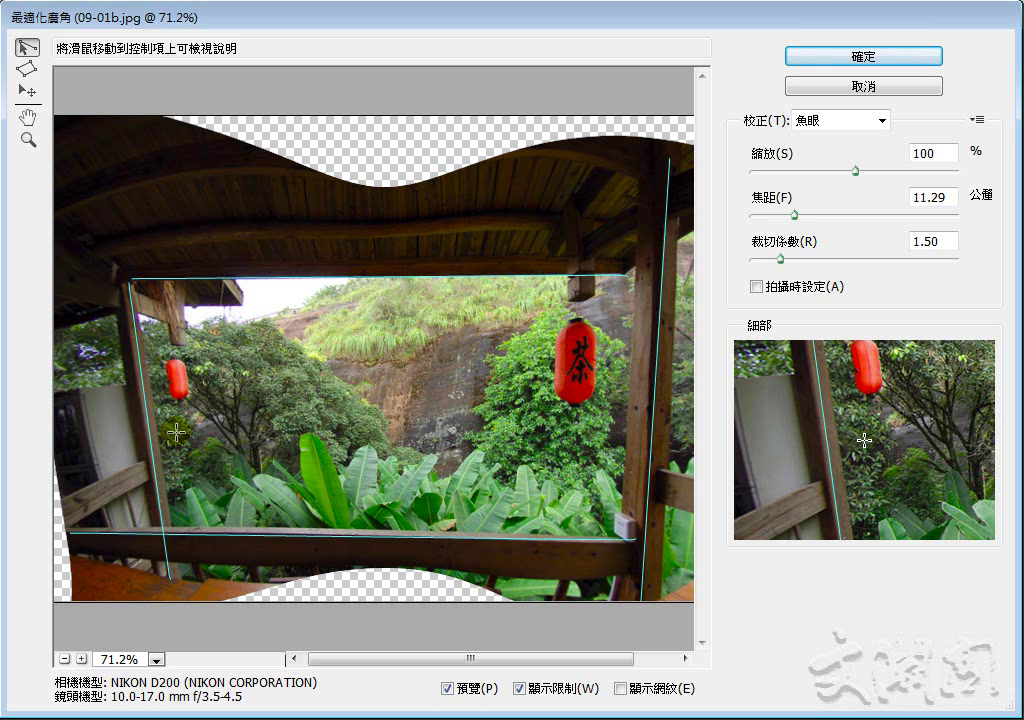
pyautogui.click(906, 55)
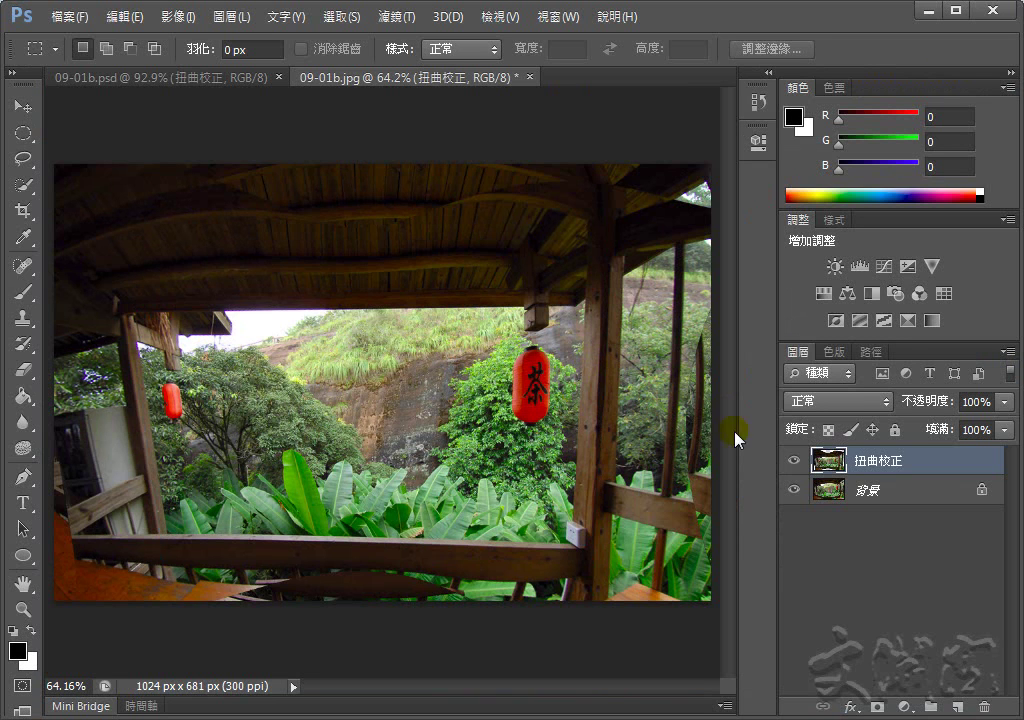
# Step: Hide the 背景 layer to reveal the corrected layer's transparent curved edges
pyautogui.click(795, 491)
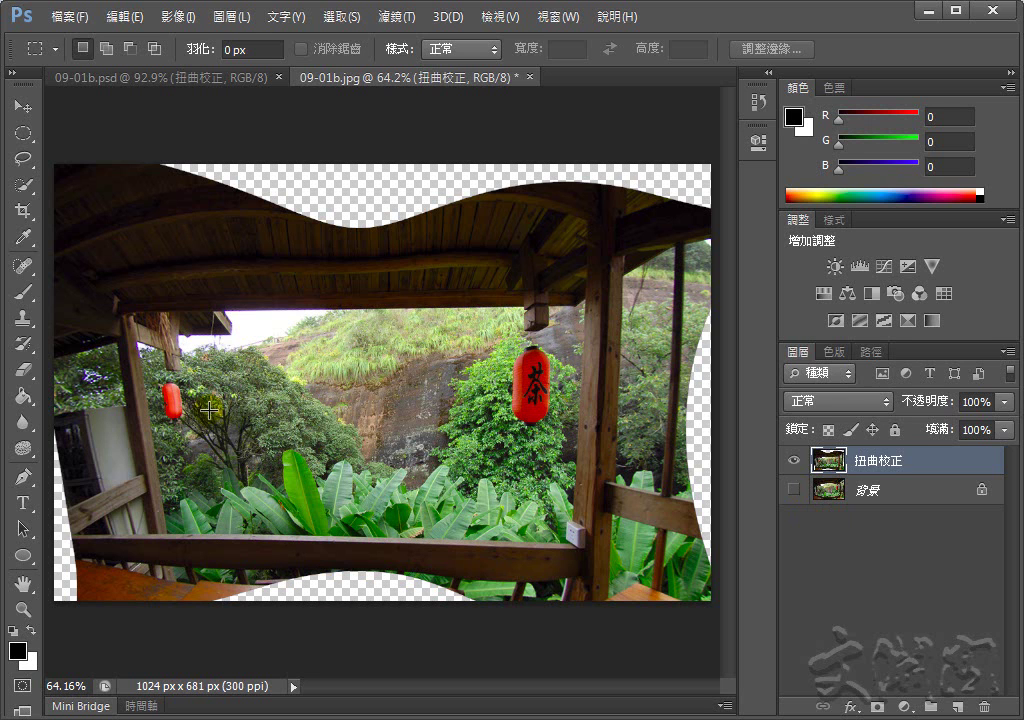
# Step: Crop to the garden view inside the posts, roof beam and railing, giving 698 × 465 px
pyautogui.click(22, 212)
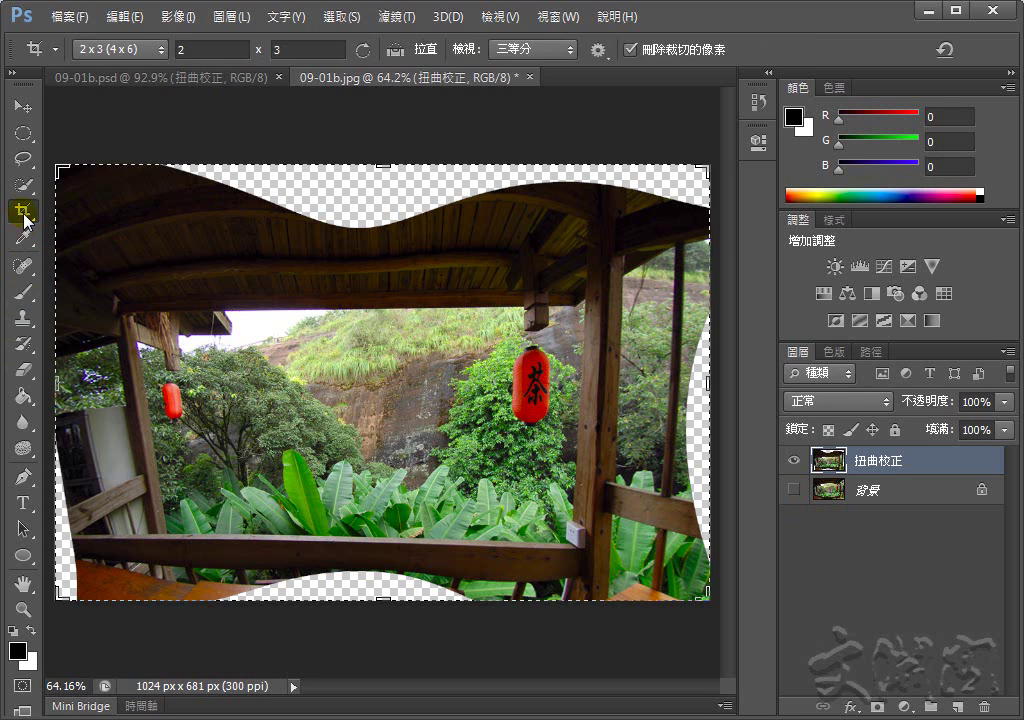
pyautogui.click(300, 325)
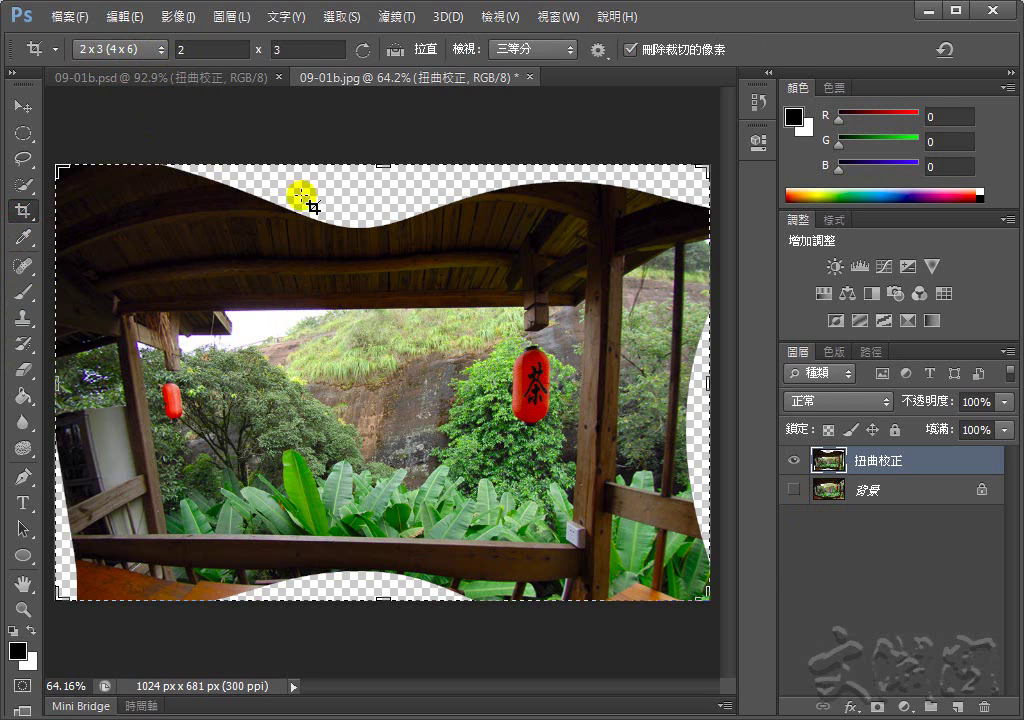
pyautogui.moveTo(703, 596)
pyautogui.mouseDown()
pyautogui.moveTo(510, 425)
pyautogui.moveTo(566, 459)
pyautogui.moveTo(348, 224)
pyautogui.moveTo(396, 284)
pyautogui.mouseUp()
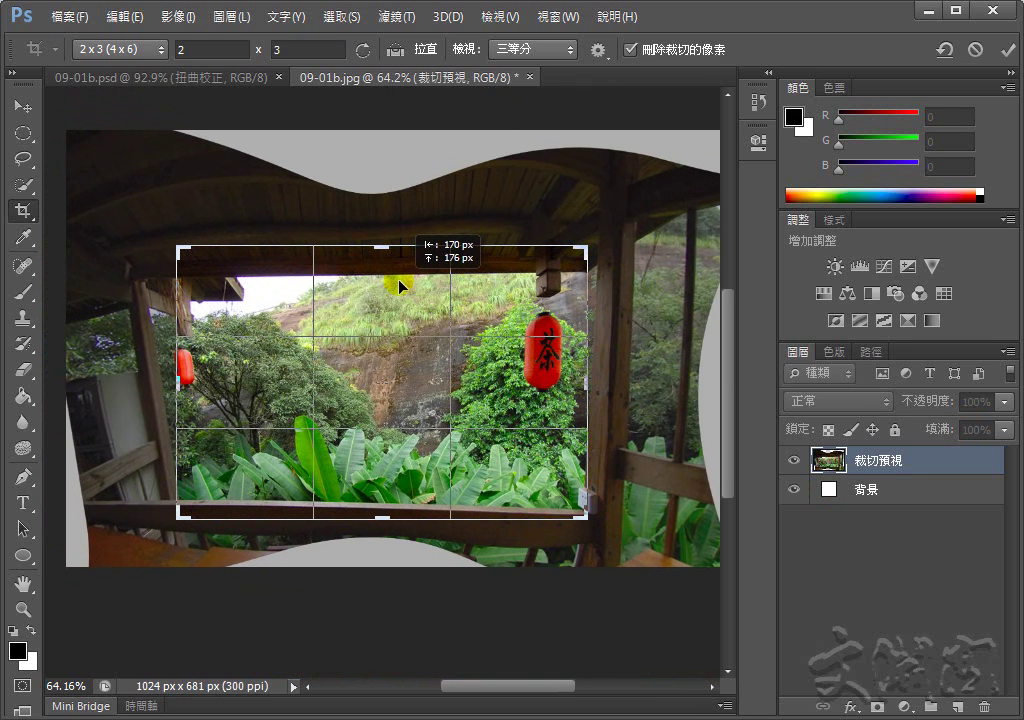
pyautogui.moveTo(584, 522); pyautogui.dragTo(601, 531)
pyautogui.moveTo(512, 406); pyautogui.dragTo(526, 416)
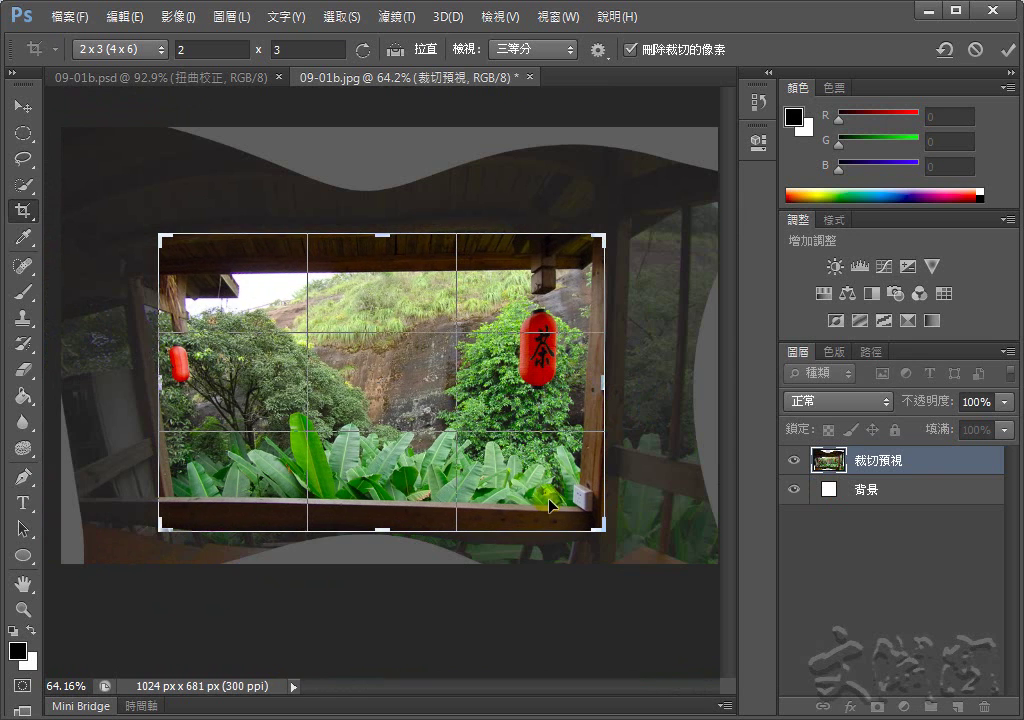
pyautogui.doubleClick(377, 360)
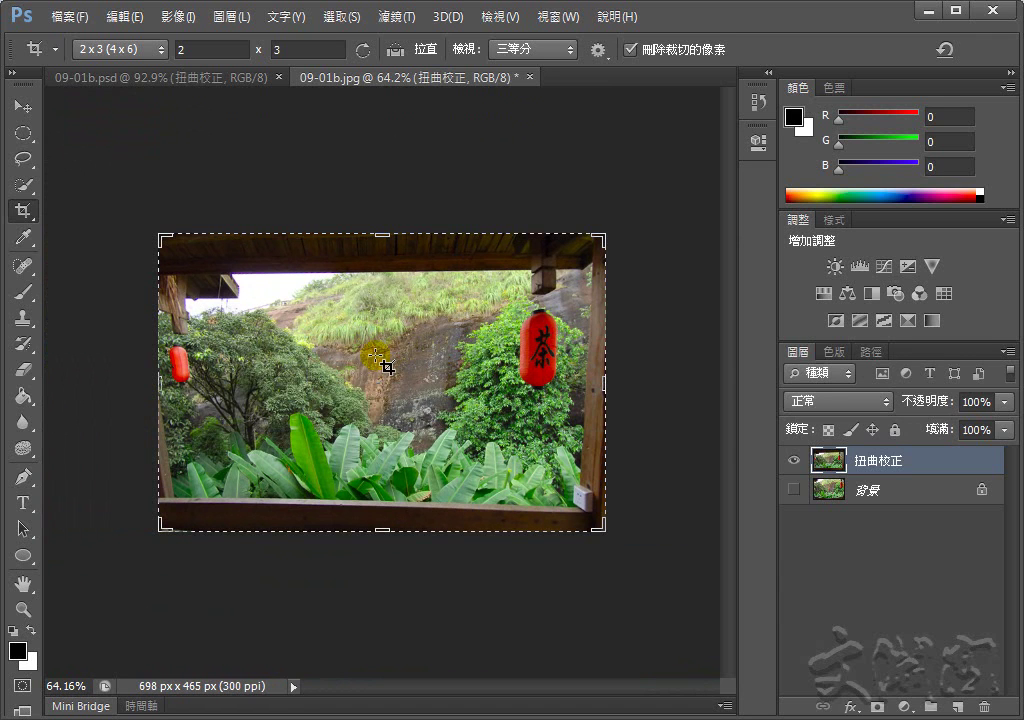